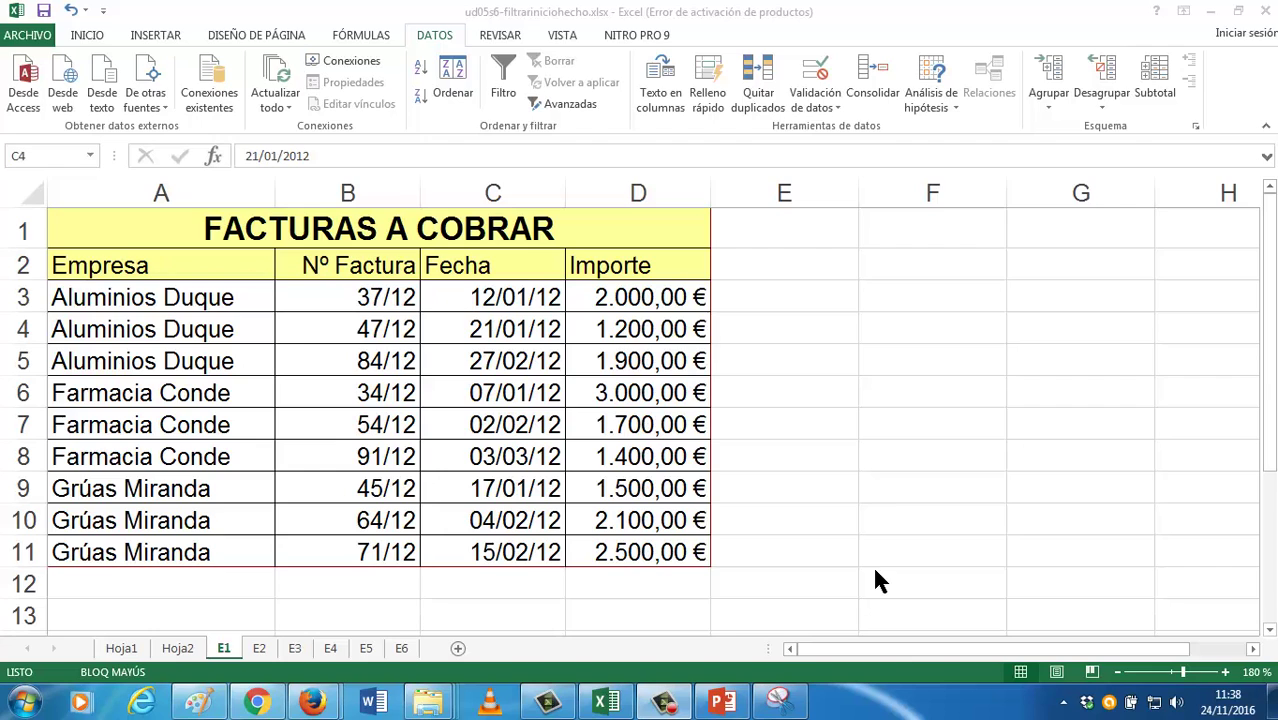
# - Inspect the invoice table's dates, invoice numbers and Importe currency formats
pyautogui.click(852, 462)
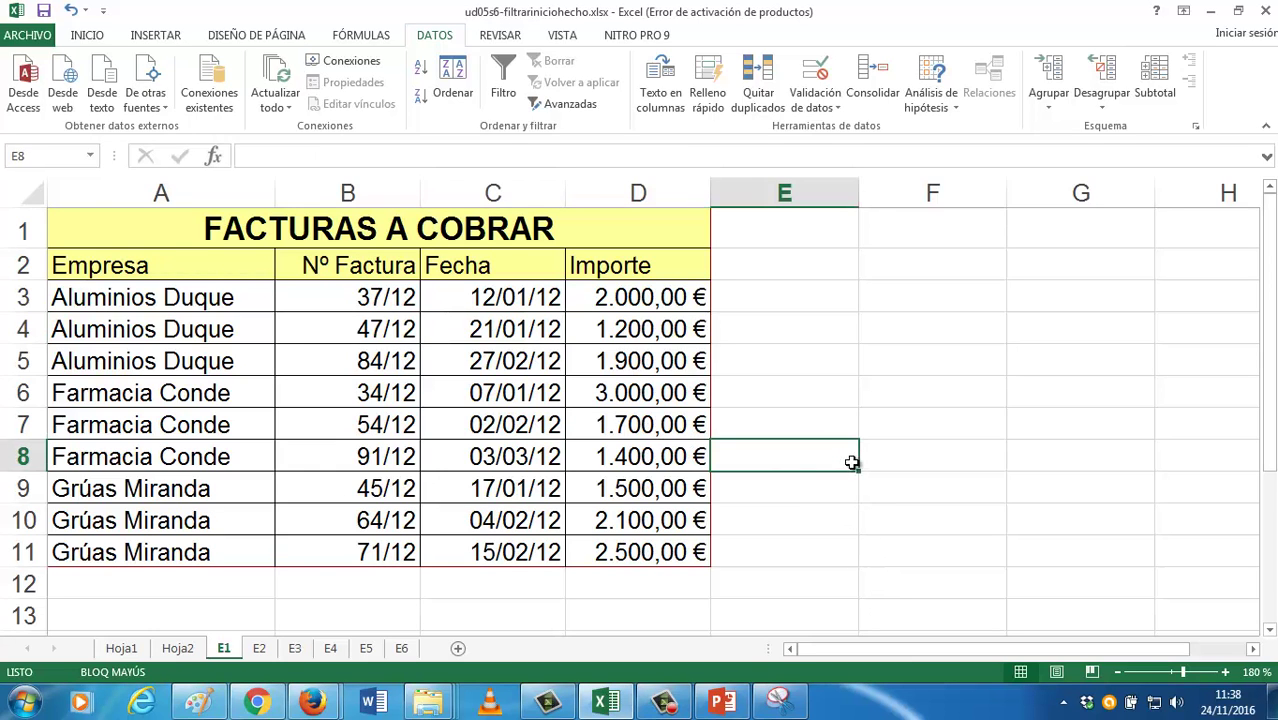
pyautogui.click(535, 376)
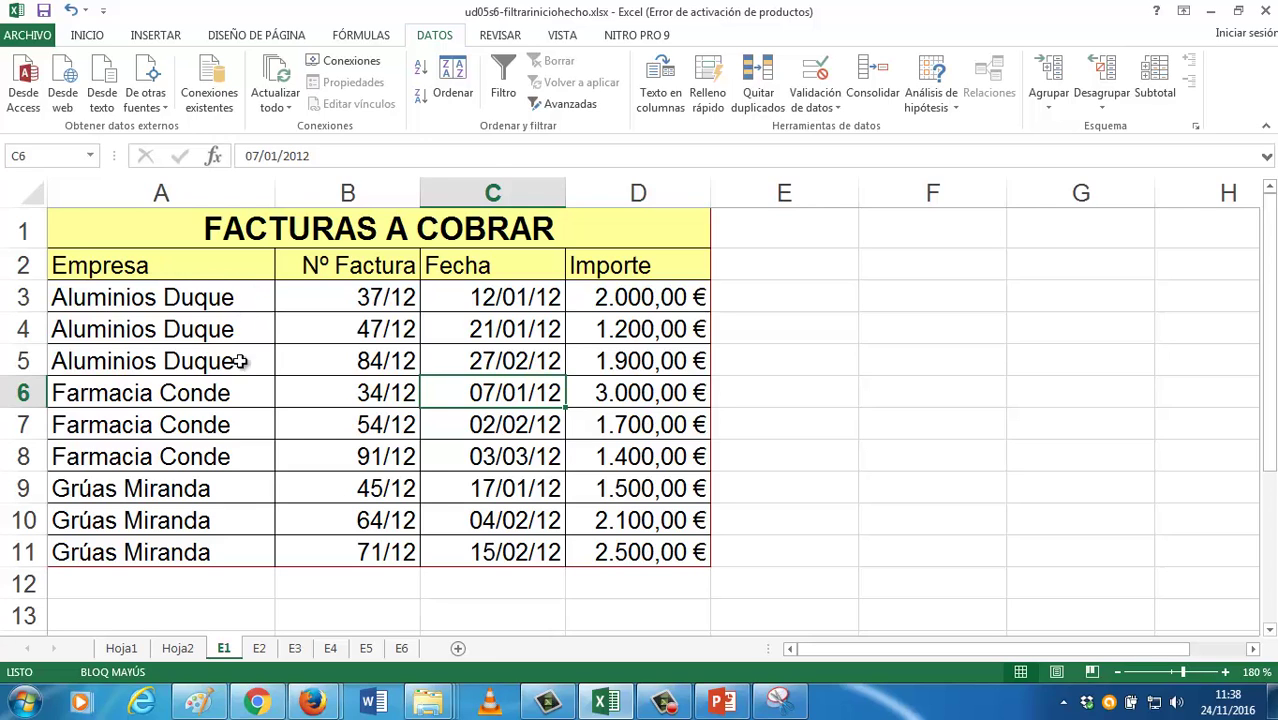
pyautogui.click(352, 508)
pyautogui.click(352, 393)
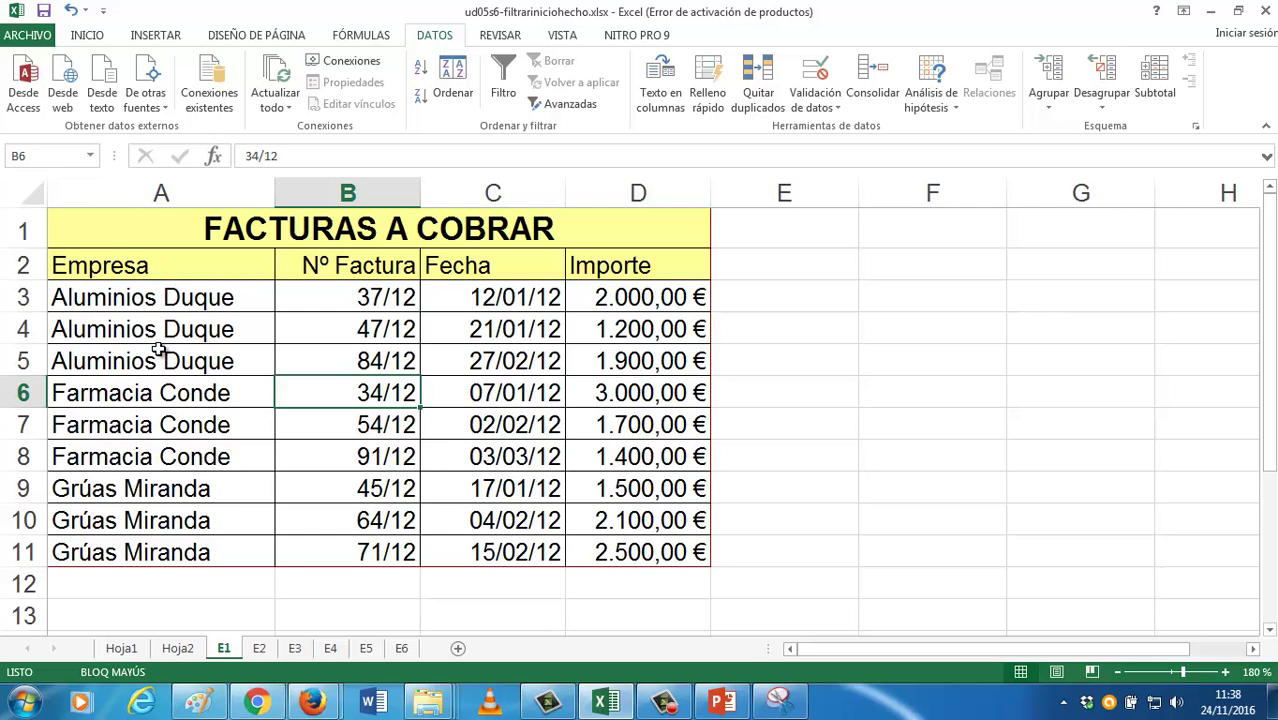
pyautogui.click(80, 36)
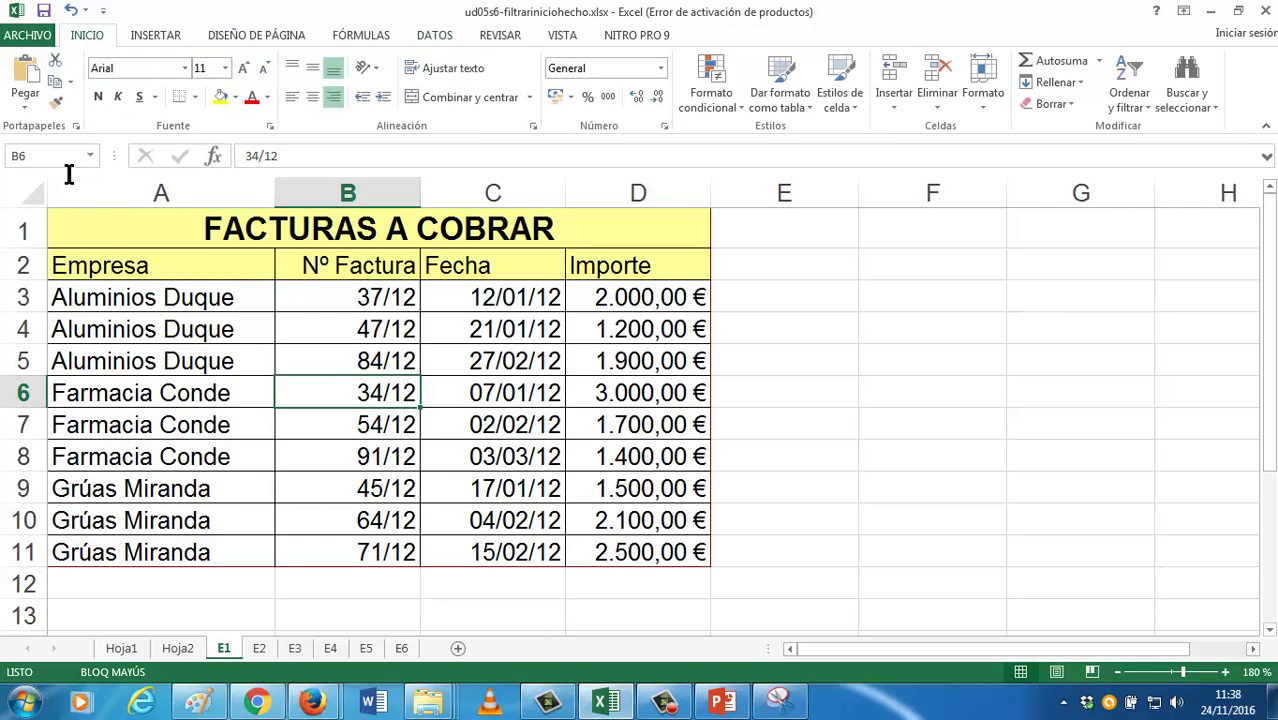
pyautogui.click(68, 287)
pyautogui.click(311, 331)
pyautogui.click(405, 400)
pyautogui.click(503, 422)
pyautogui.click(613, 380)
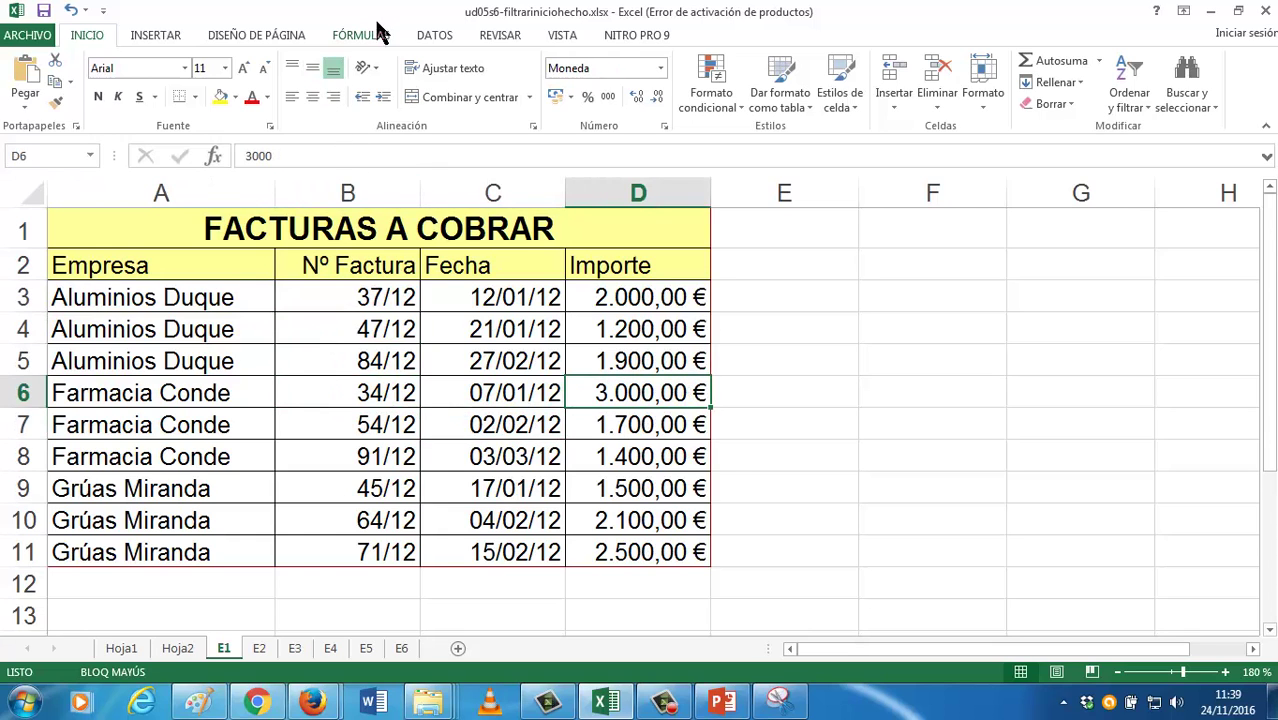
# - Turn on Filtro and filter Empresa to Aluminios Duque, showing 3 of 9 invoices
pyautogui.click(439, 35)
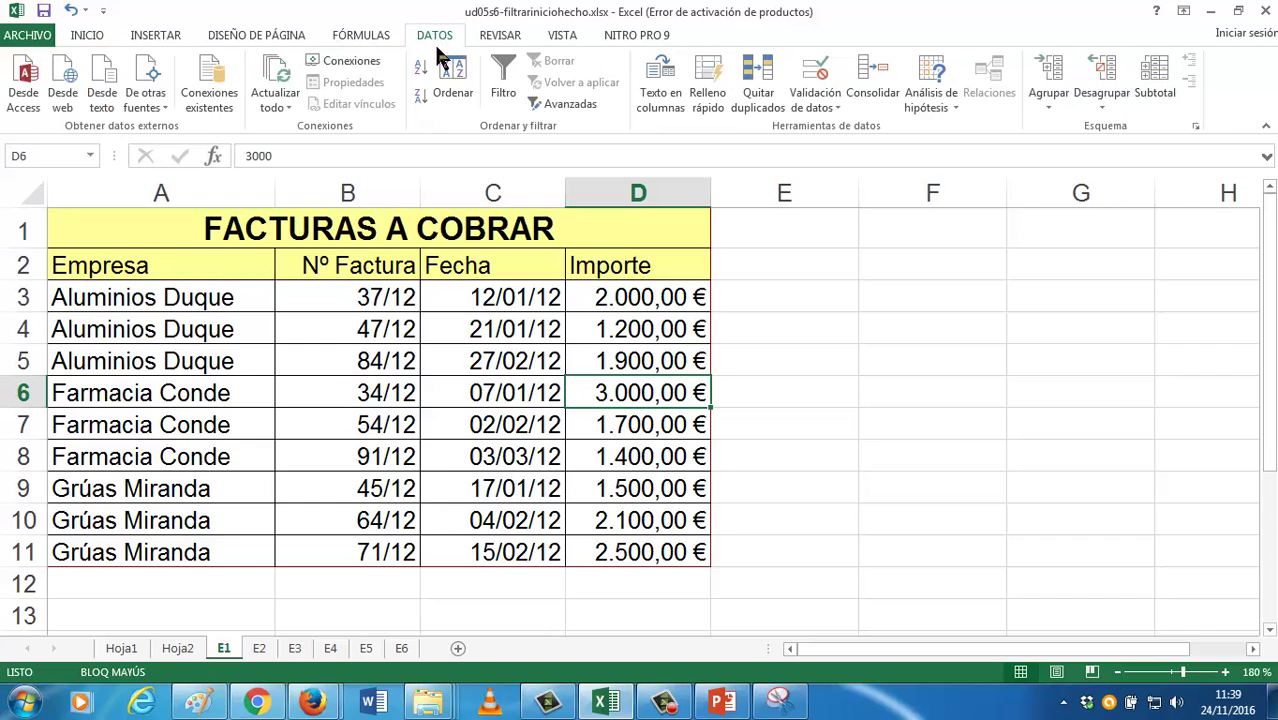
pyautogui.click(510, 90)
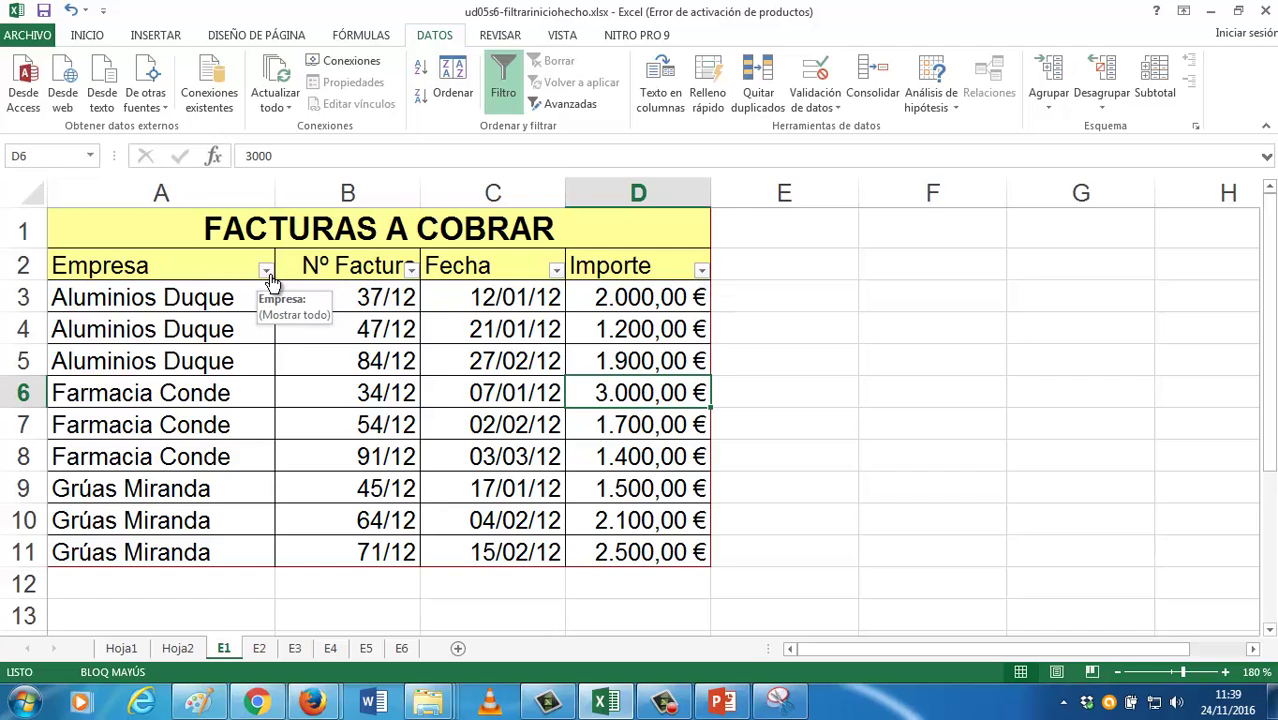
pyautogui.click(268, 272)
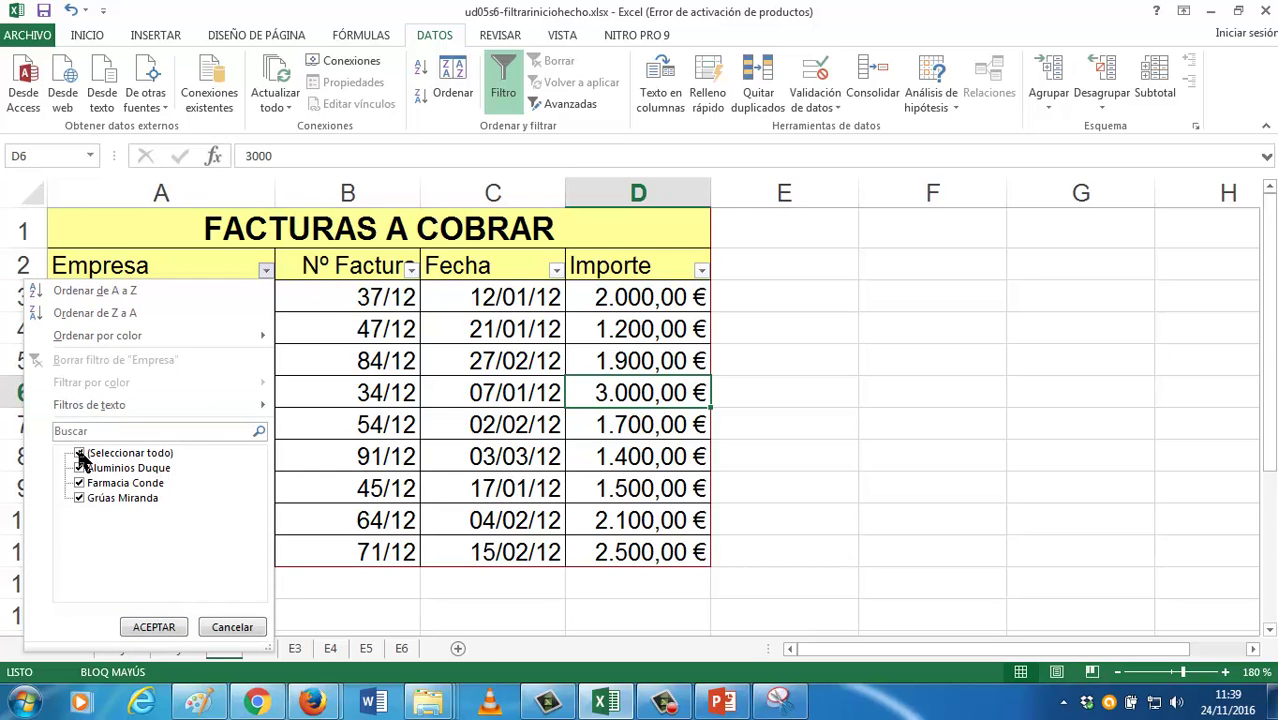
pyautogui.click(80, 454)
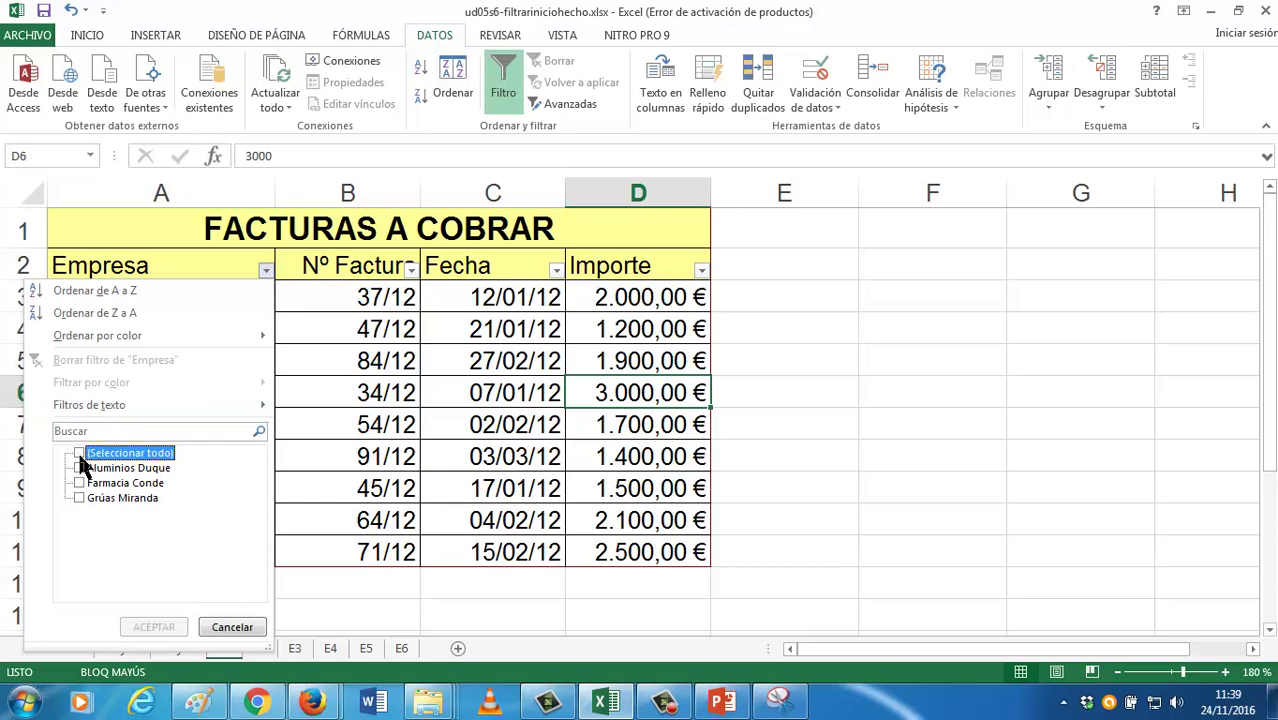
pyautogui.click(79, 467)
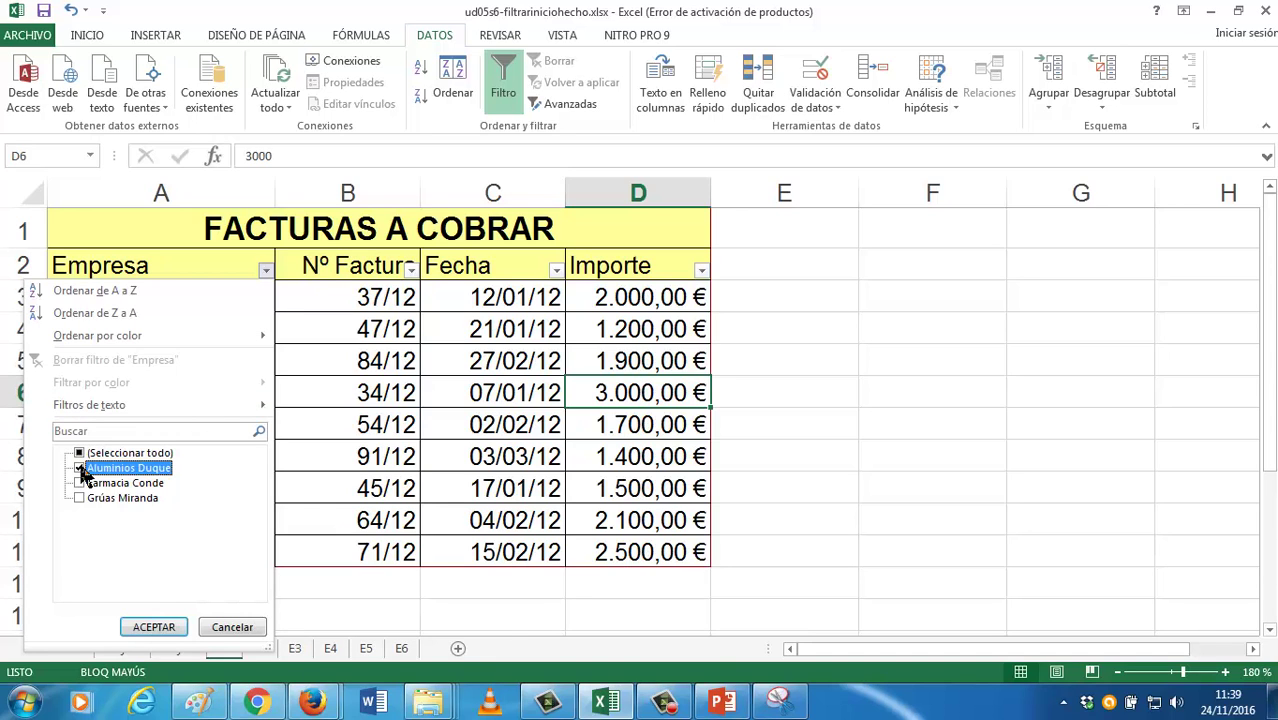
pyautogui.click(155, 627)
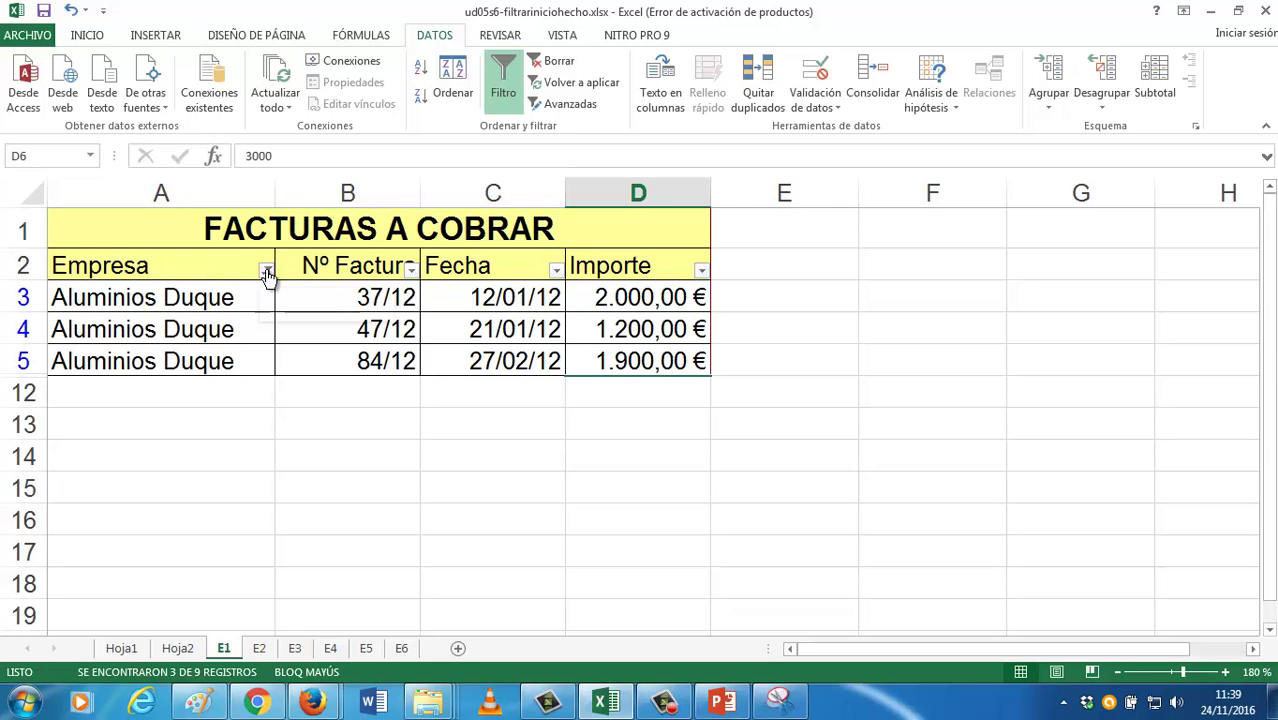
# - Clear the Empresa filter and show only the Farmacia Conde invoices
pyautogui.moveTo(267, 276)
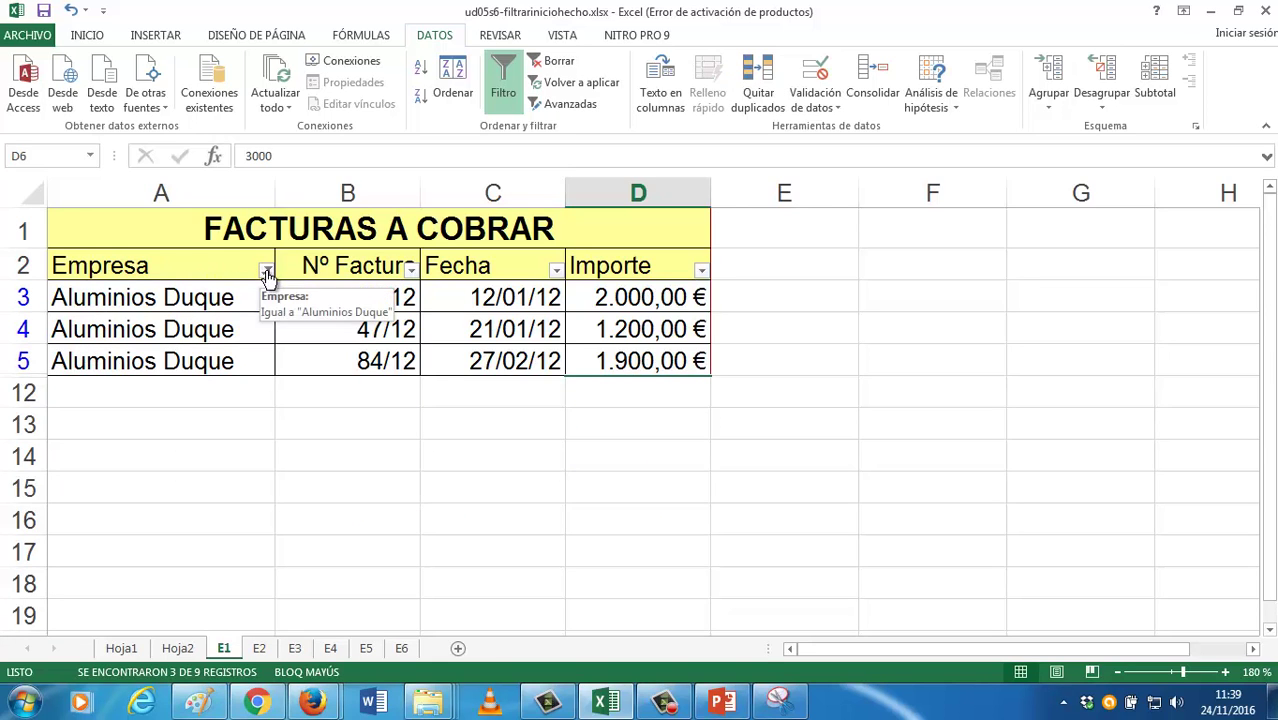
pyautogui.click(559, 66)
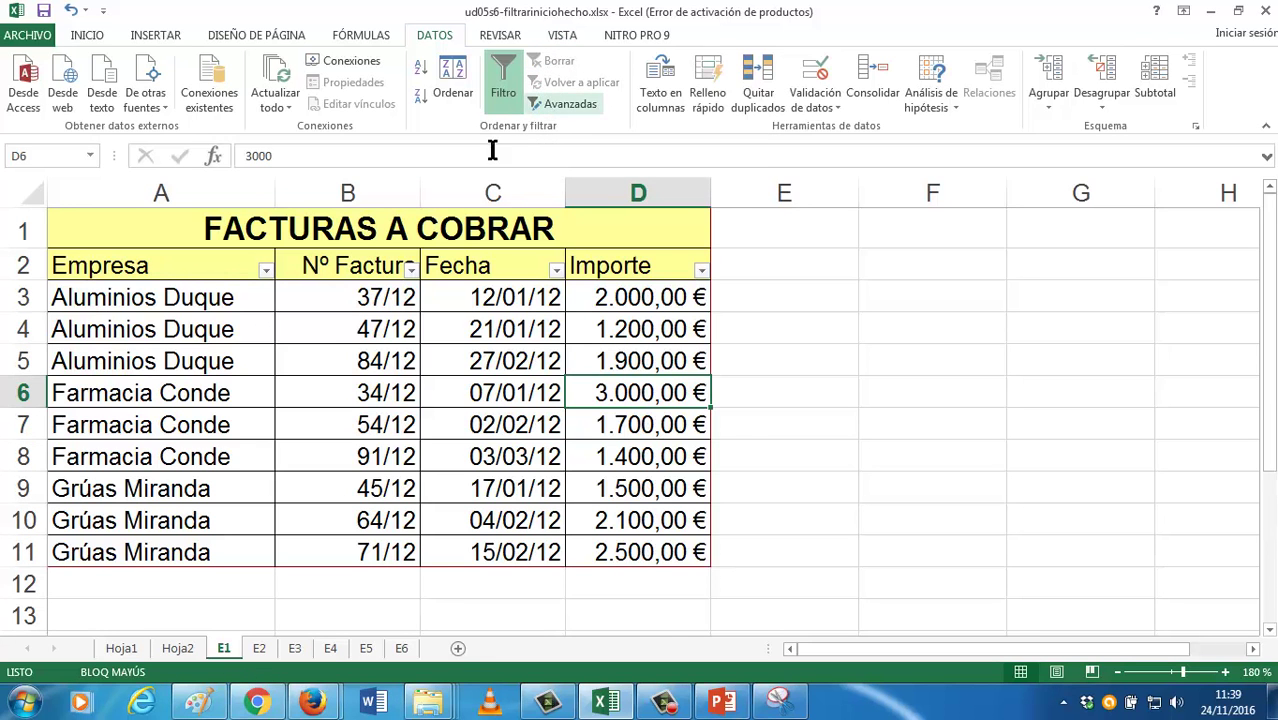
pyautogui.click(267, 271)
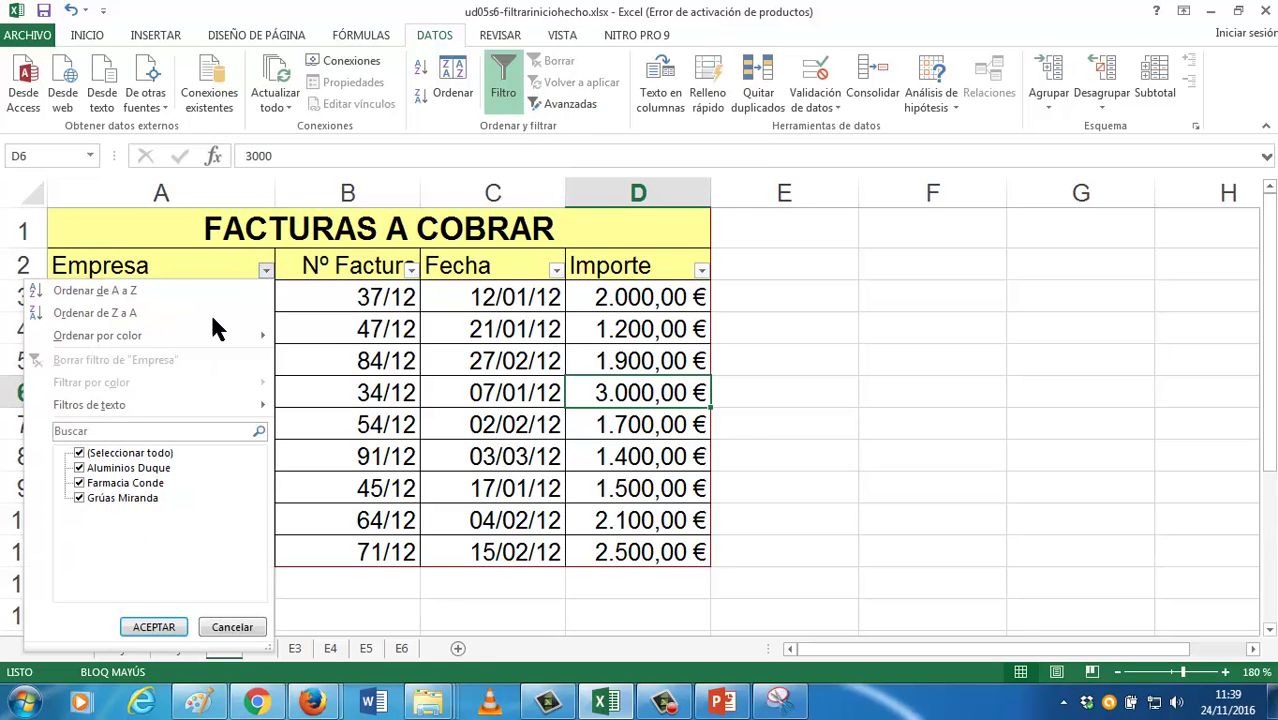
pyautogui.click(80, 453)
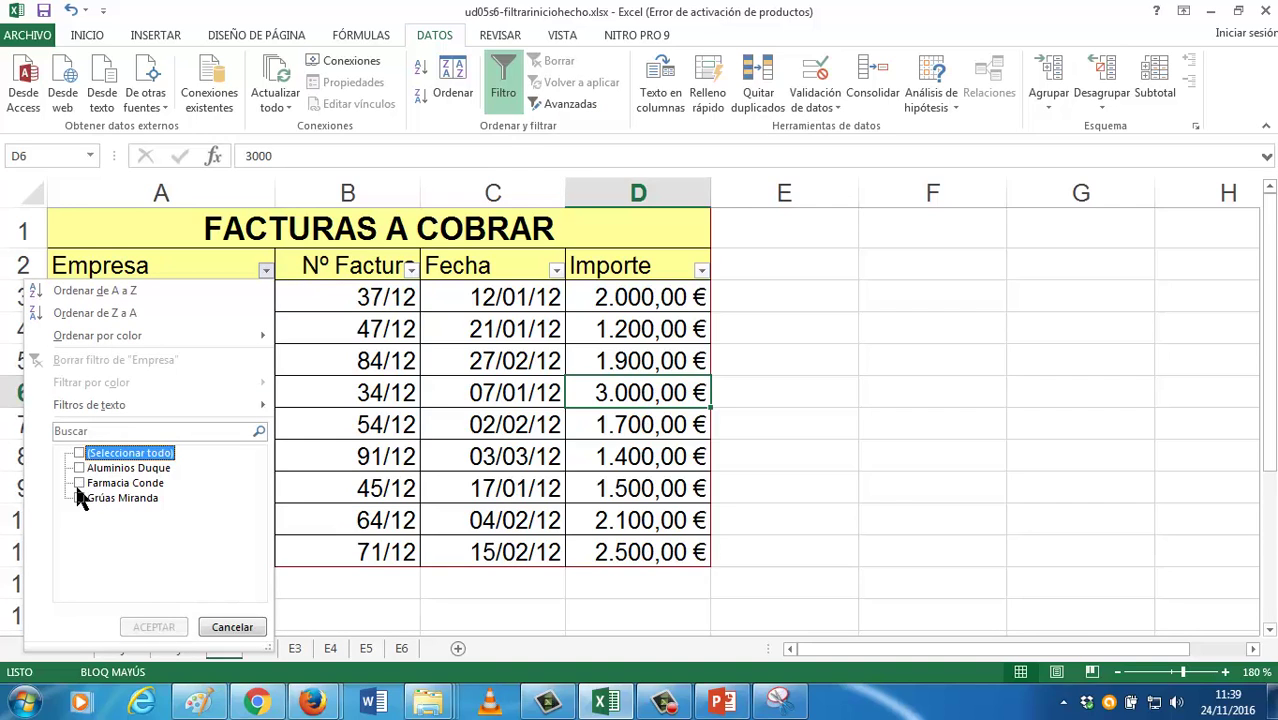
pyautogui.click(80, 483)
pyautogui.click(154, 626)
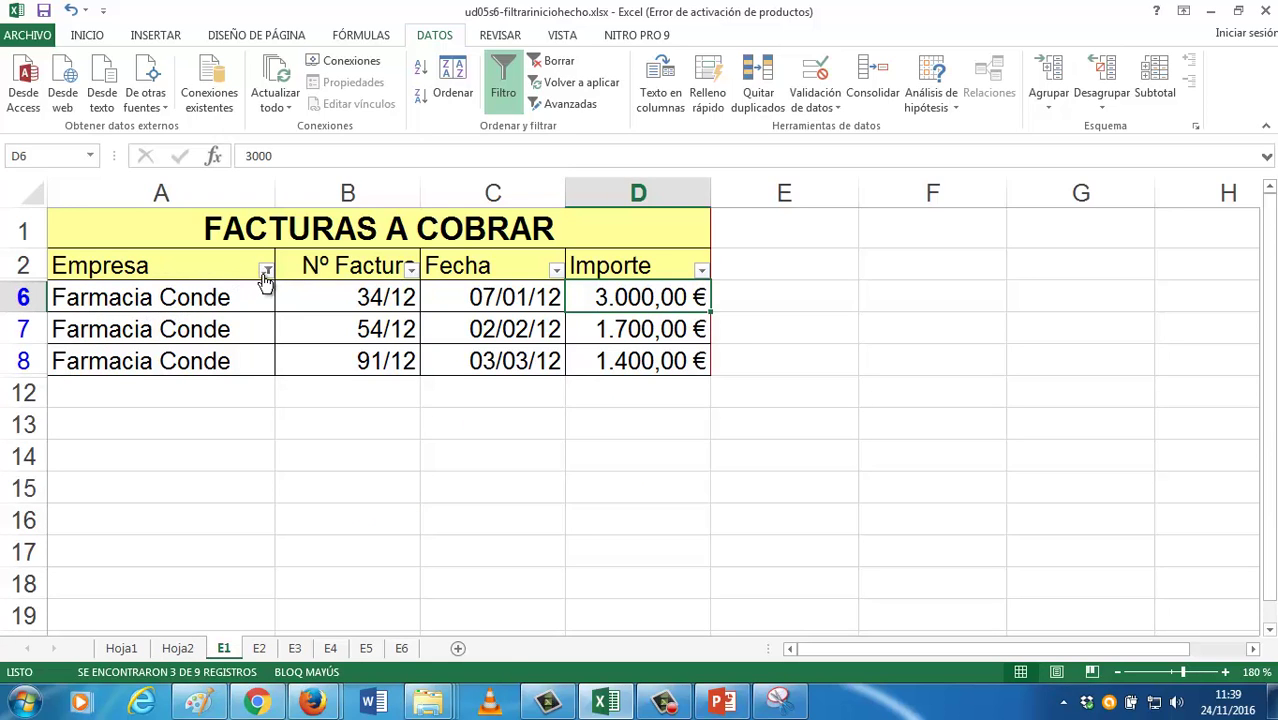
# - Reselect all companies to restore nine invoices and switch Filtro off
pyautogui.moveTo(268, 279)
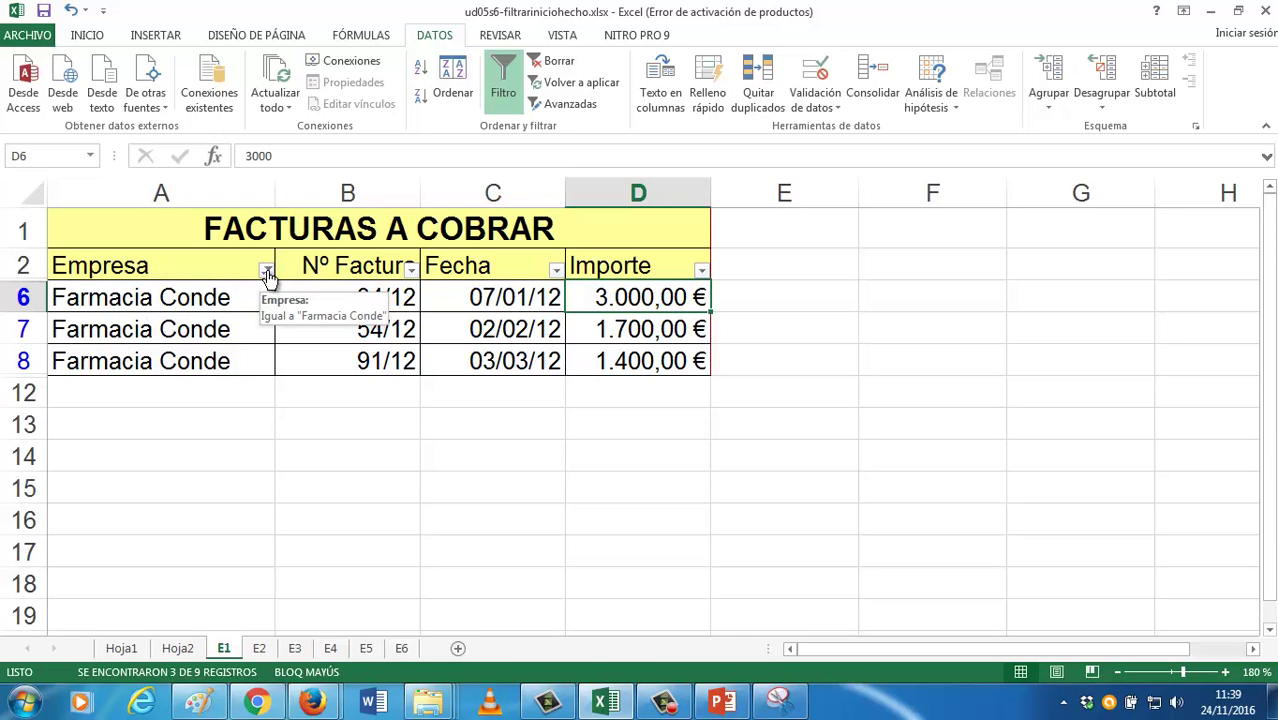
pyautogui.click(267, 272)
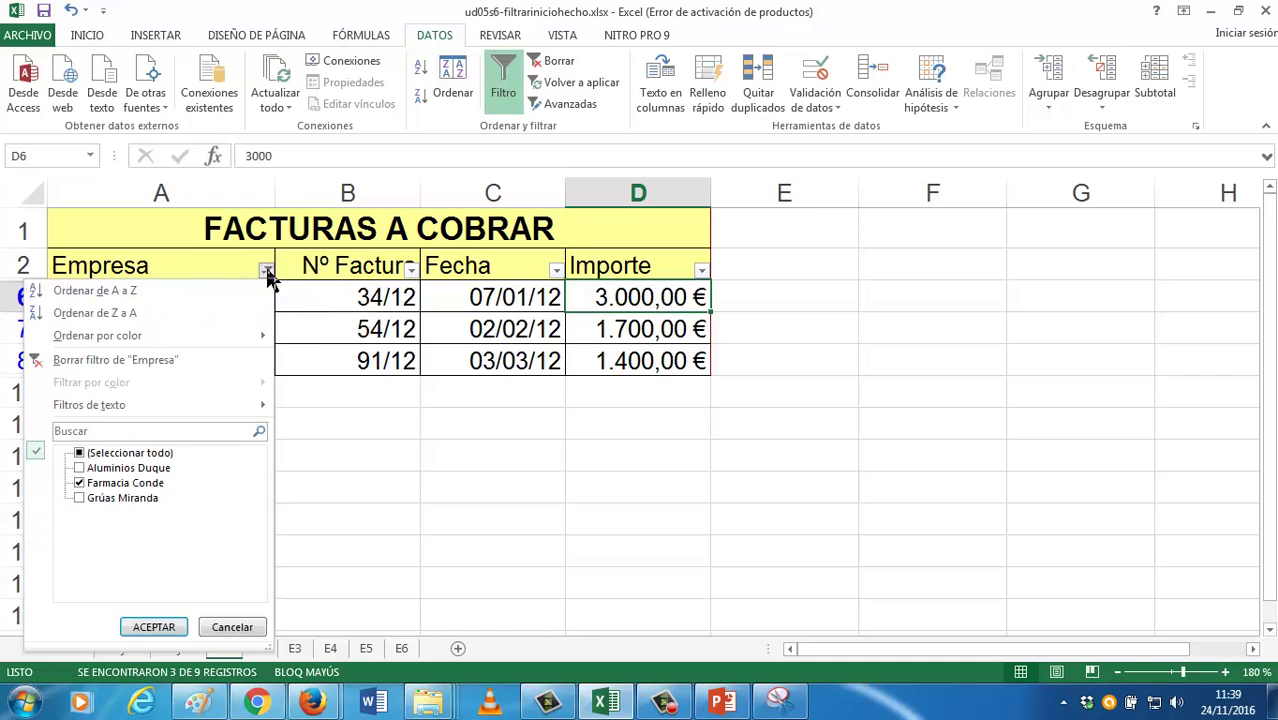
pyautogui.click(79, 453)
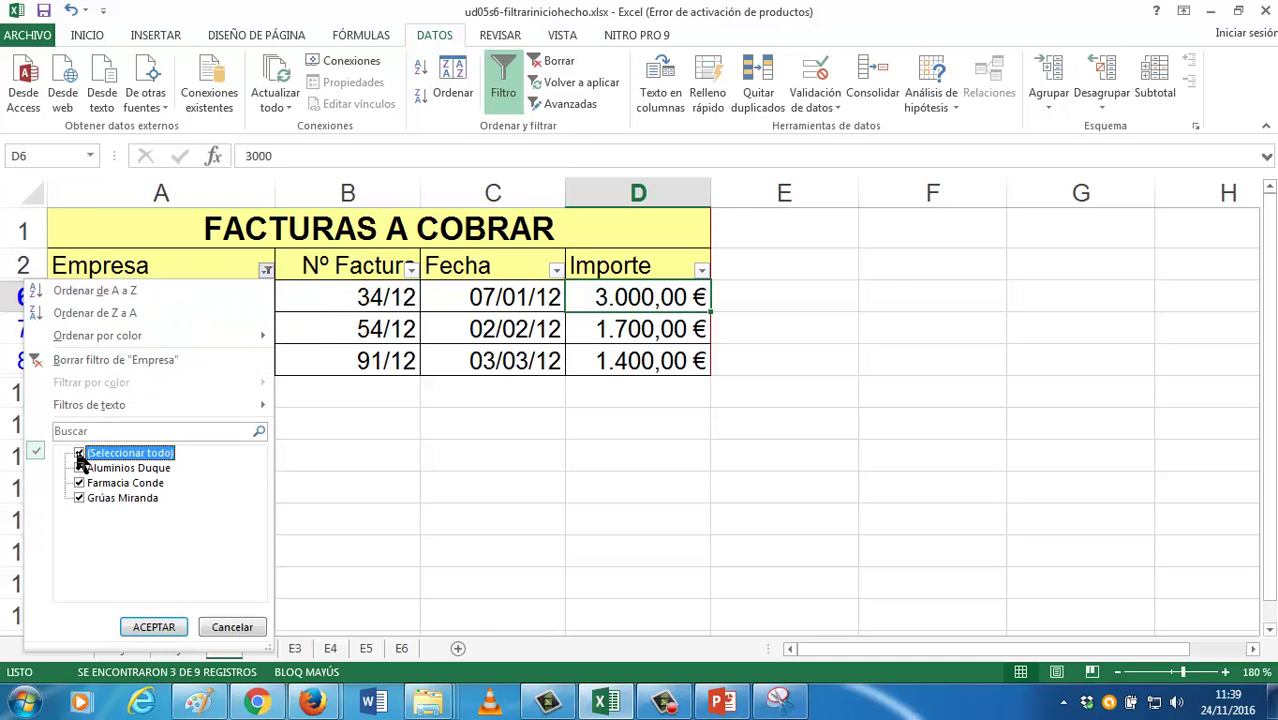
pyautogui.click(154, 626)
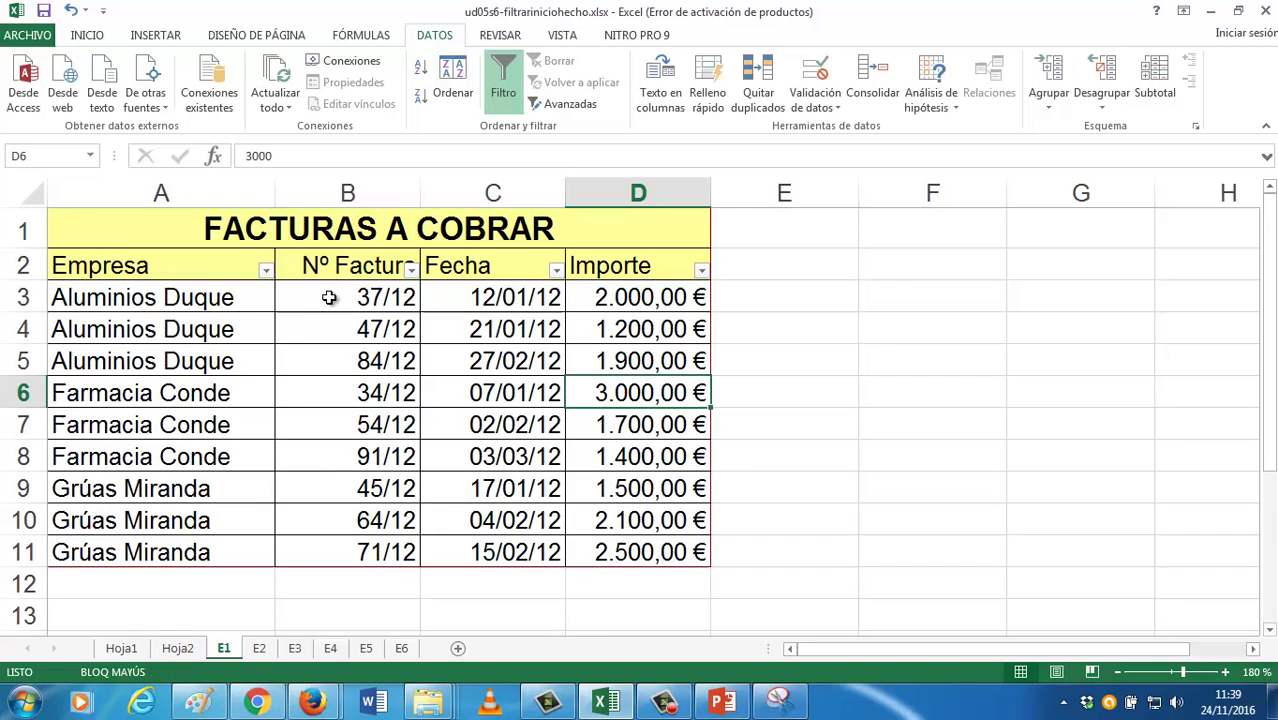
pyautogui.click(510, 90)
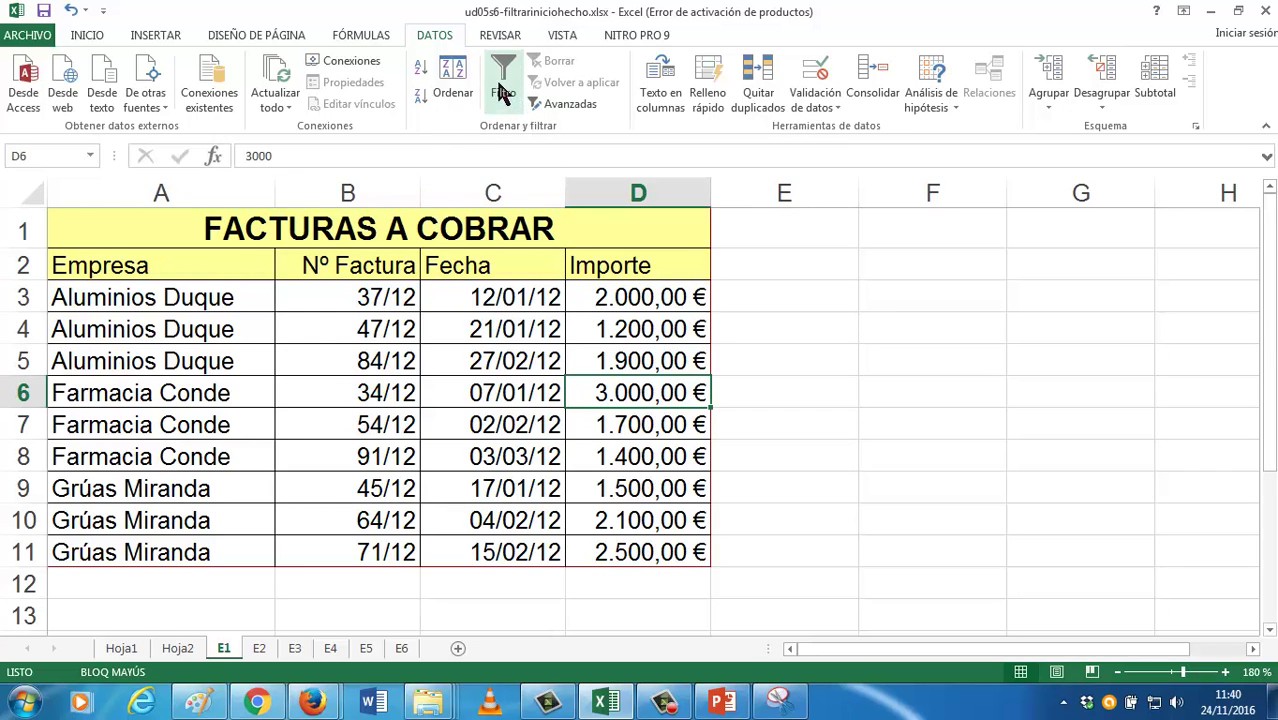
# - Turn filtering back on and filter Fecha to enero, leaving 4 of 9 invoices
pyautogui.click(503, 93)
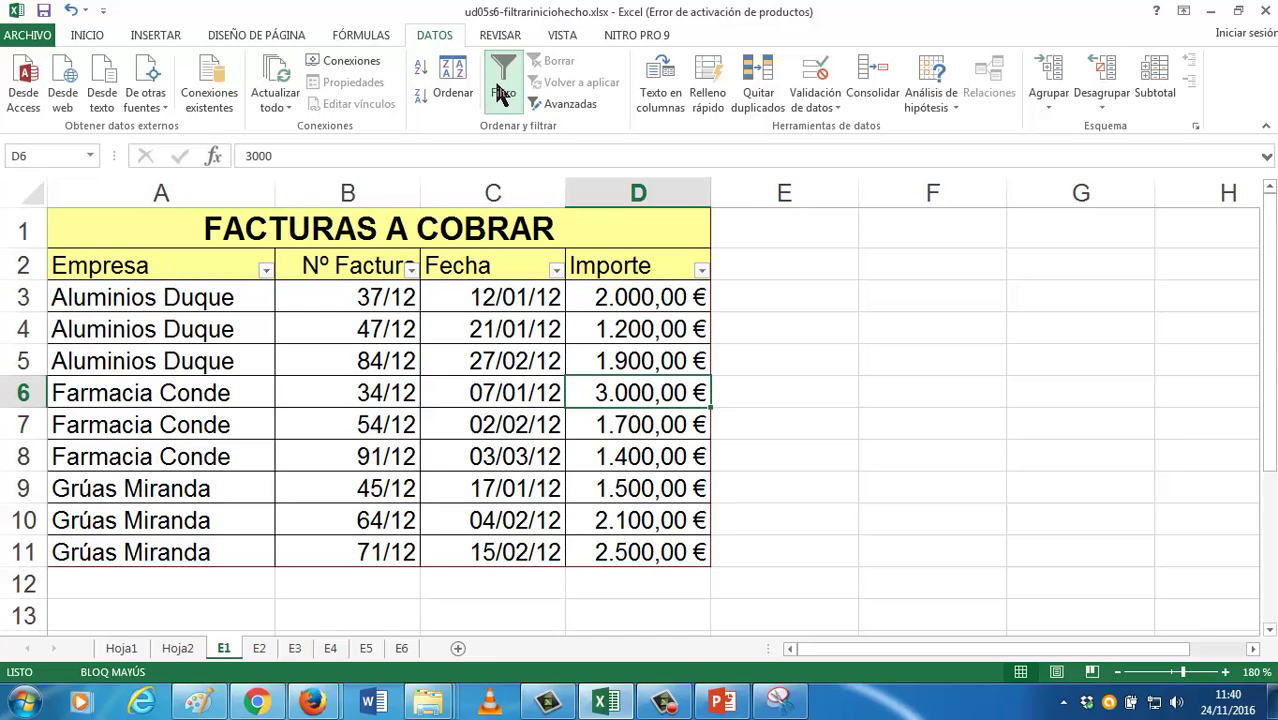
pyautogui.click(411, 271)
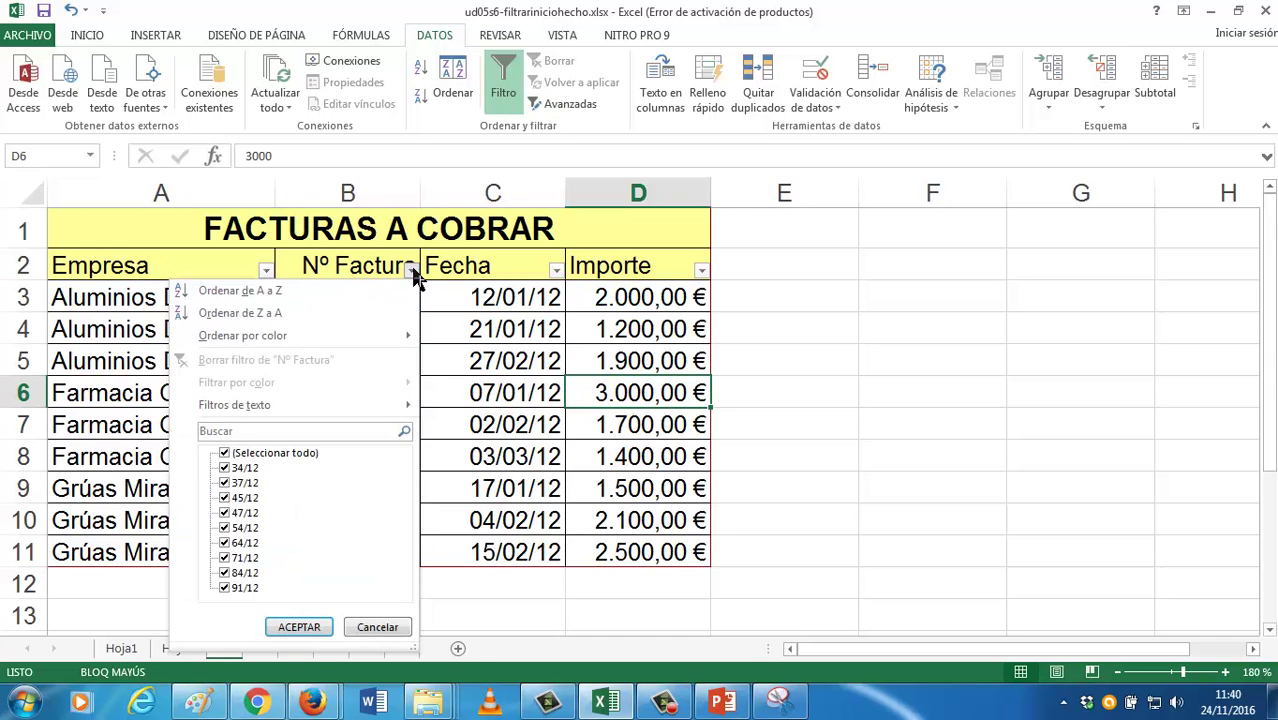
pyautogui.click(411, 271)
pyautogui.click(556, 271)
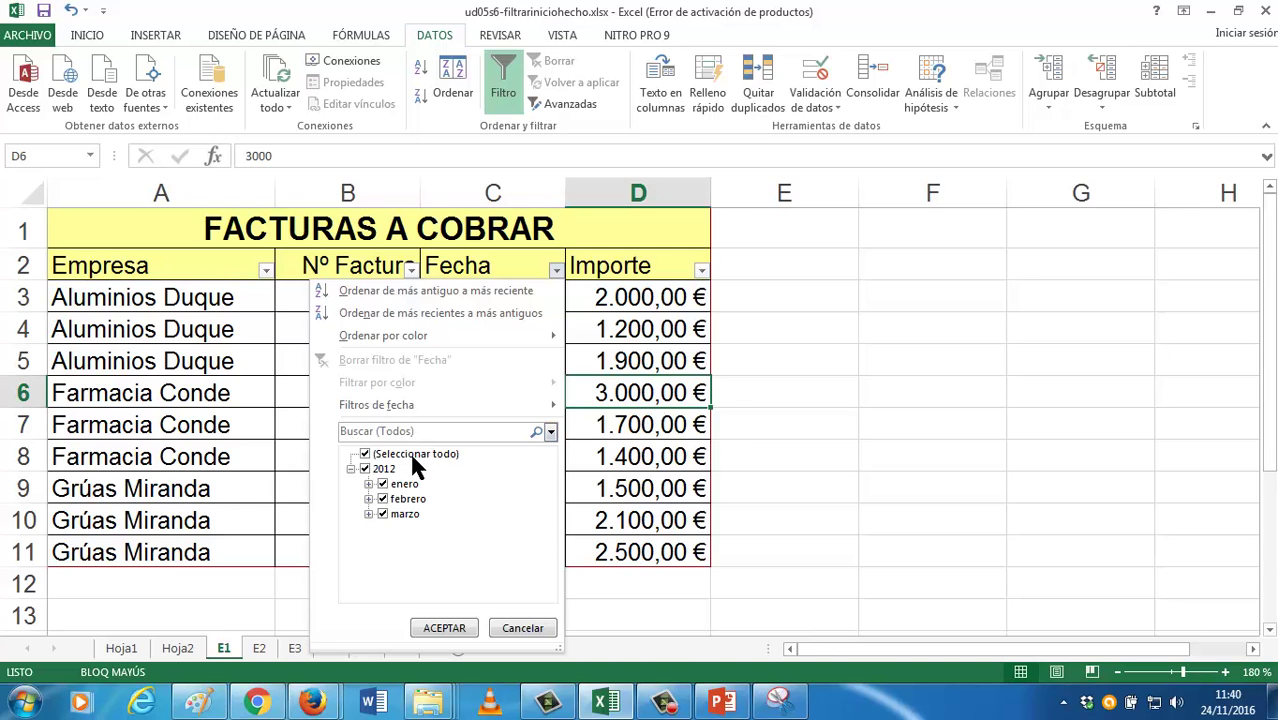
pyautogui.click(366, 455)
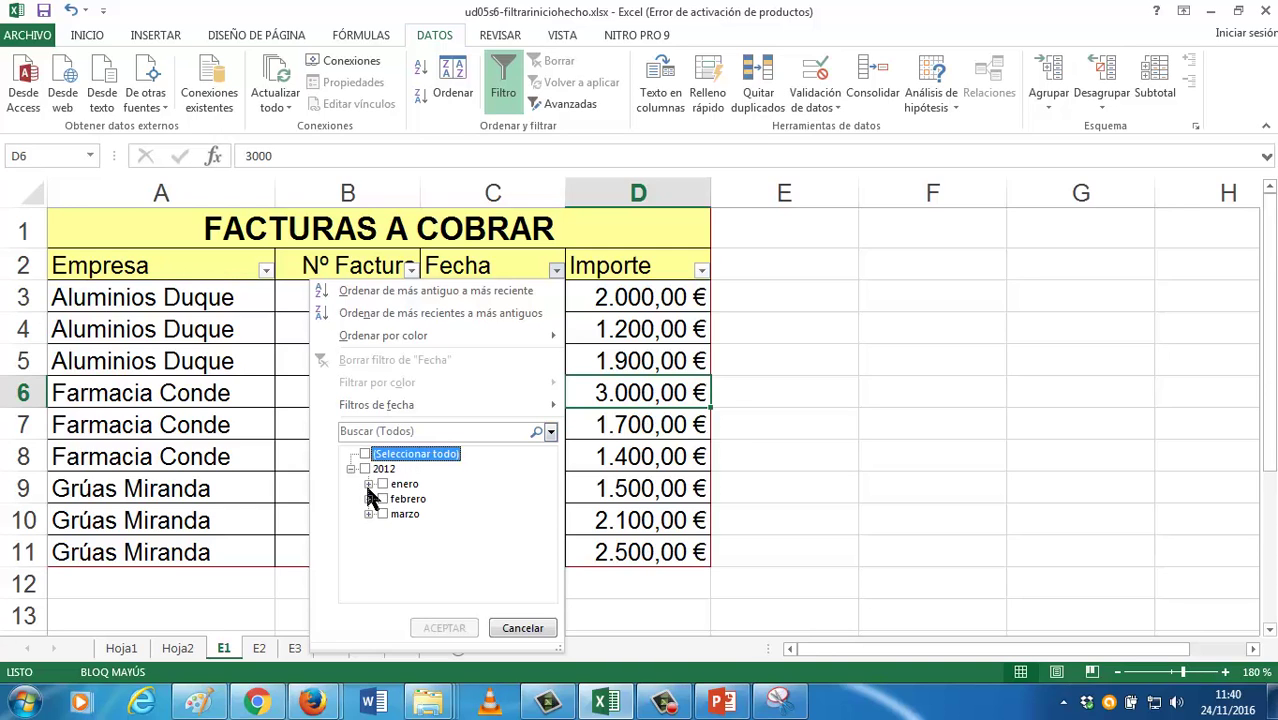
pyautogui.click(382, 484)
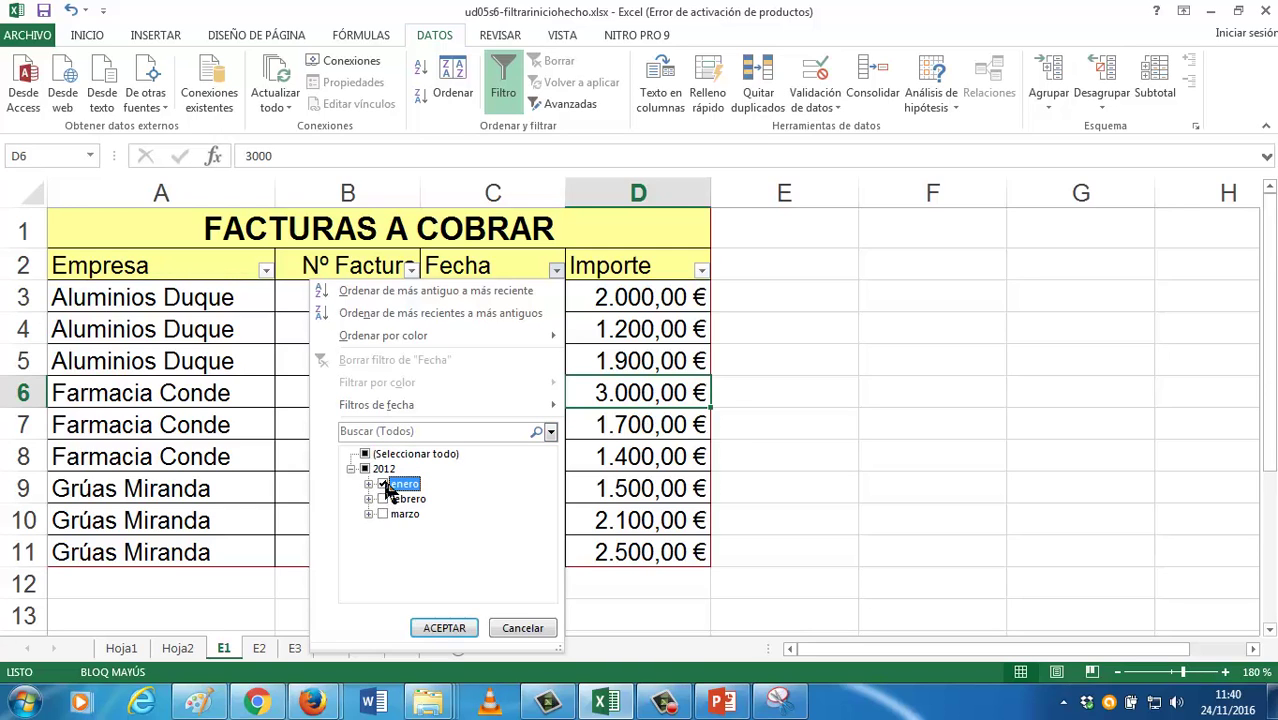
pyautogui.click(445, 626)
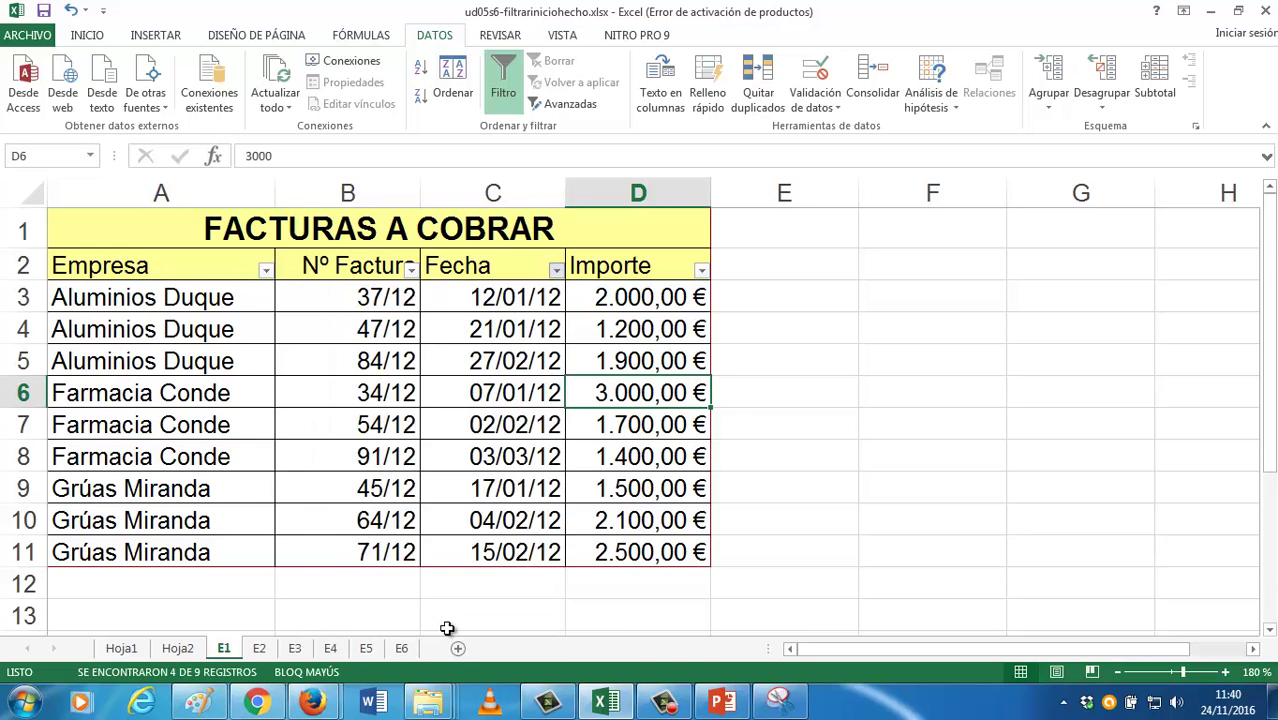
# - Change the Fecha filter to show only the febrero invoices
pyautogui.click(411, 269)
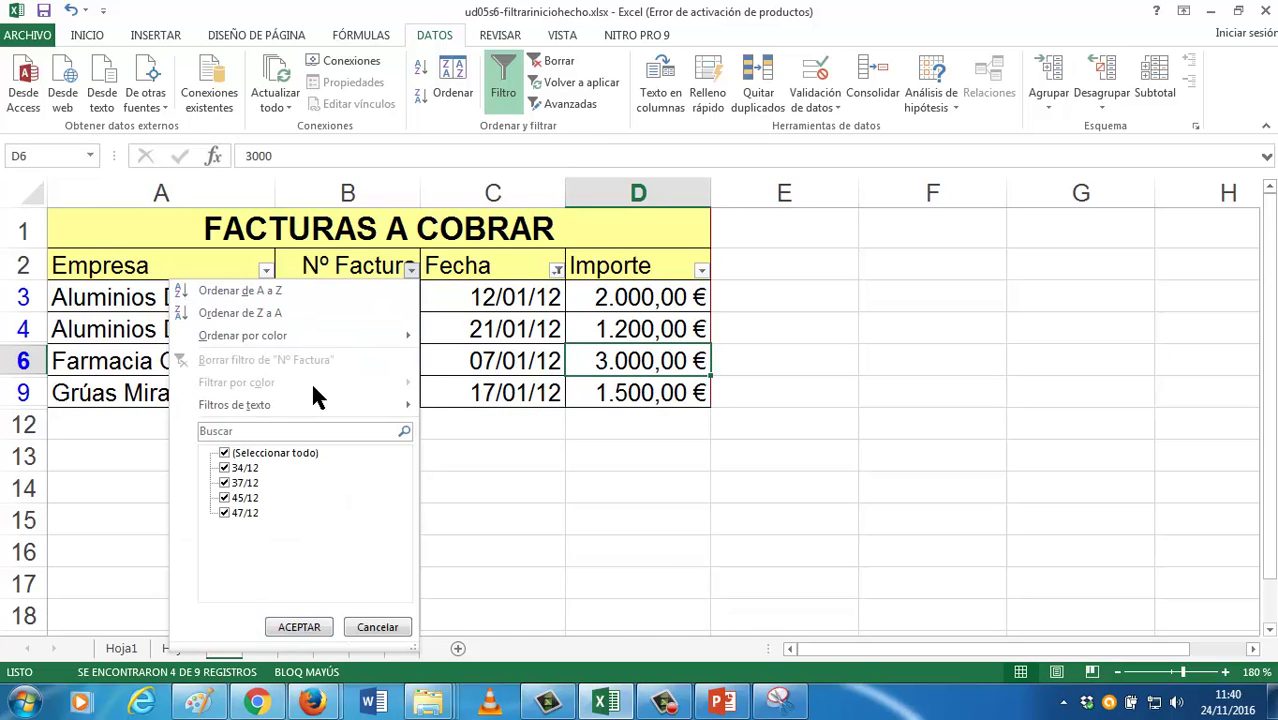
pyautogui.click(411, 269)
pyautogui.click(556, 270)
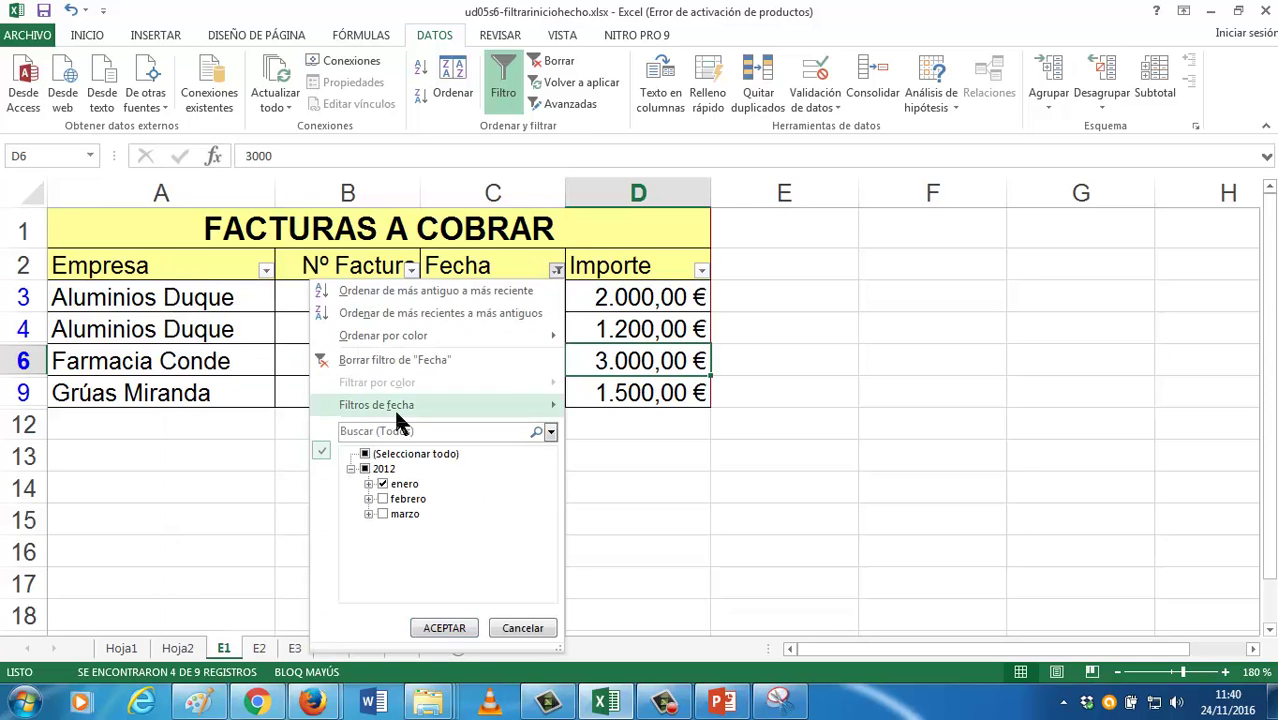
pyautogui.click(385, 498)
pyautogui.click(382, 484)
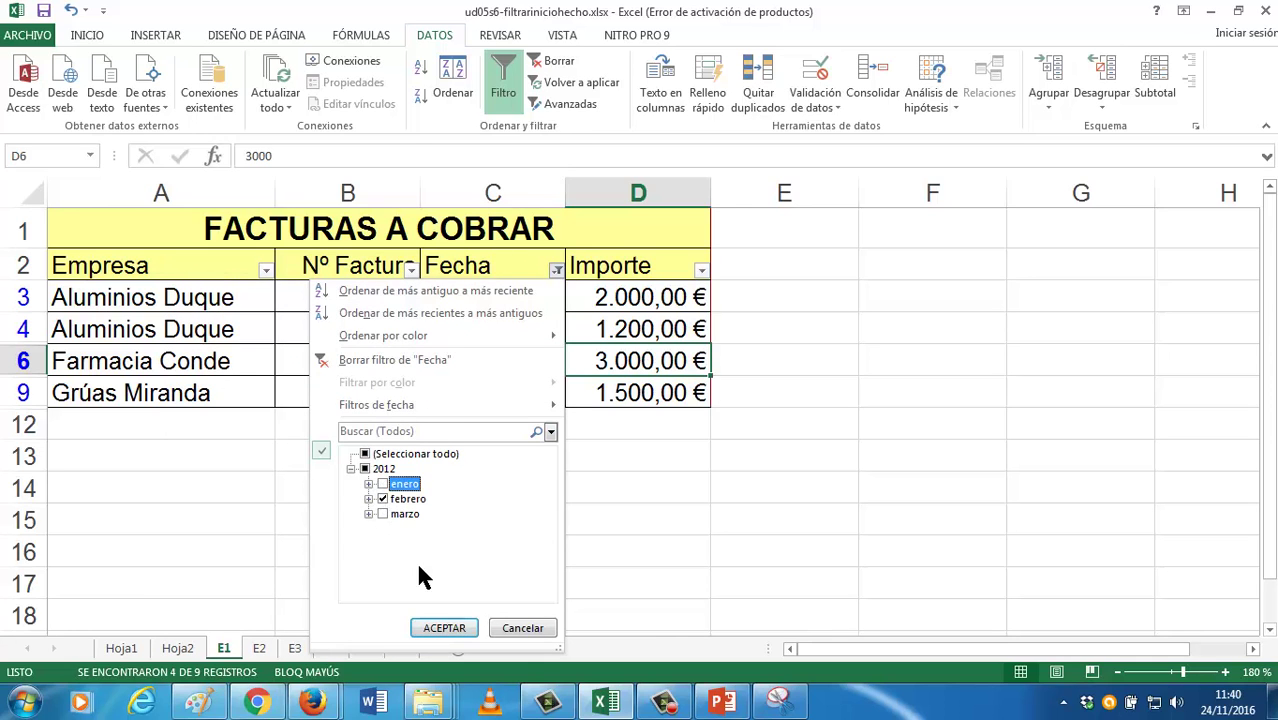
pyautogui.click(444, 628)
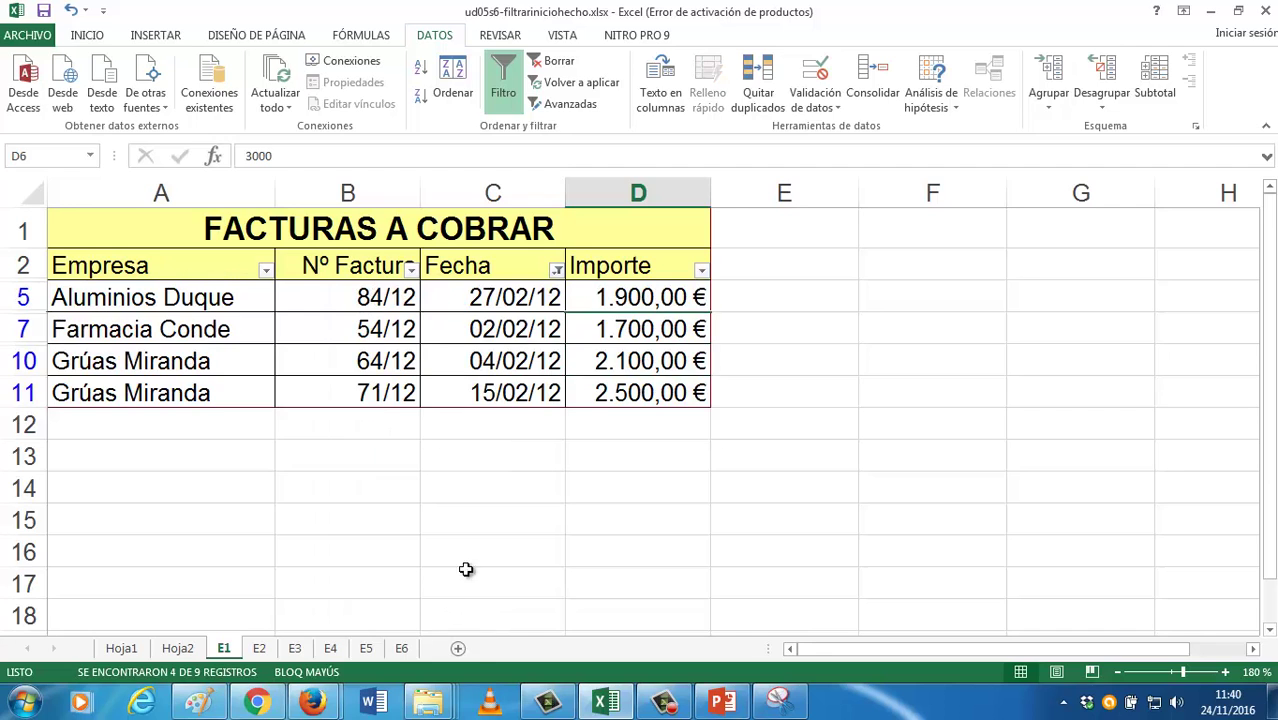
# - Switch the Fecha filter to marzo only, then clear it with Borrar
pyautogui.click(556, 270)
pyautogui.click(383, 515)
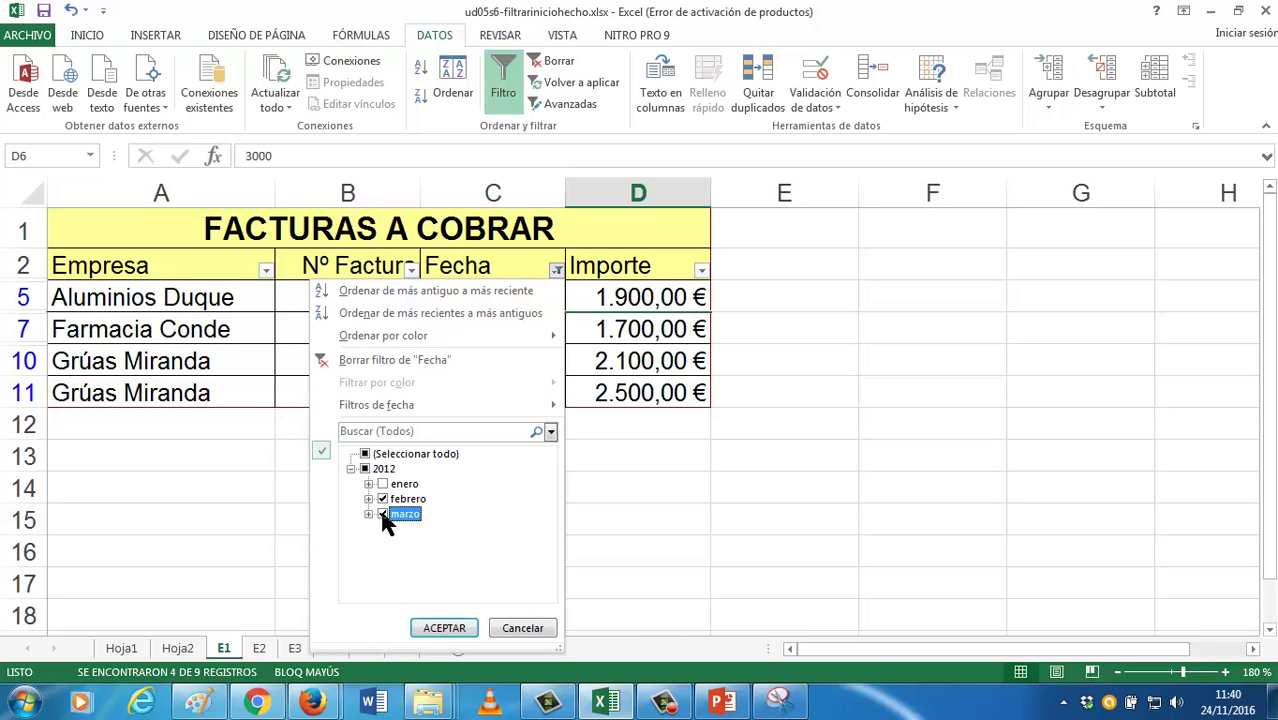
pyautogui.click(383, 499)
pyautogui.click(444, 628)
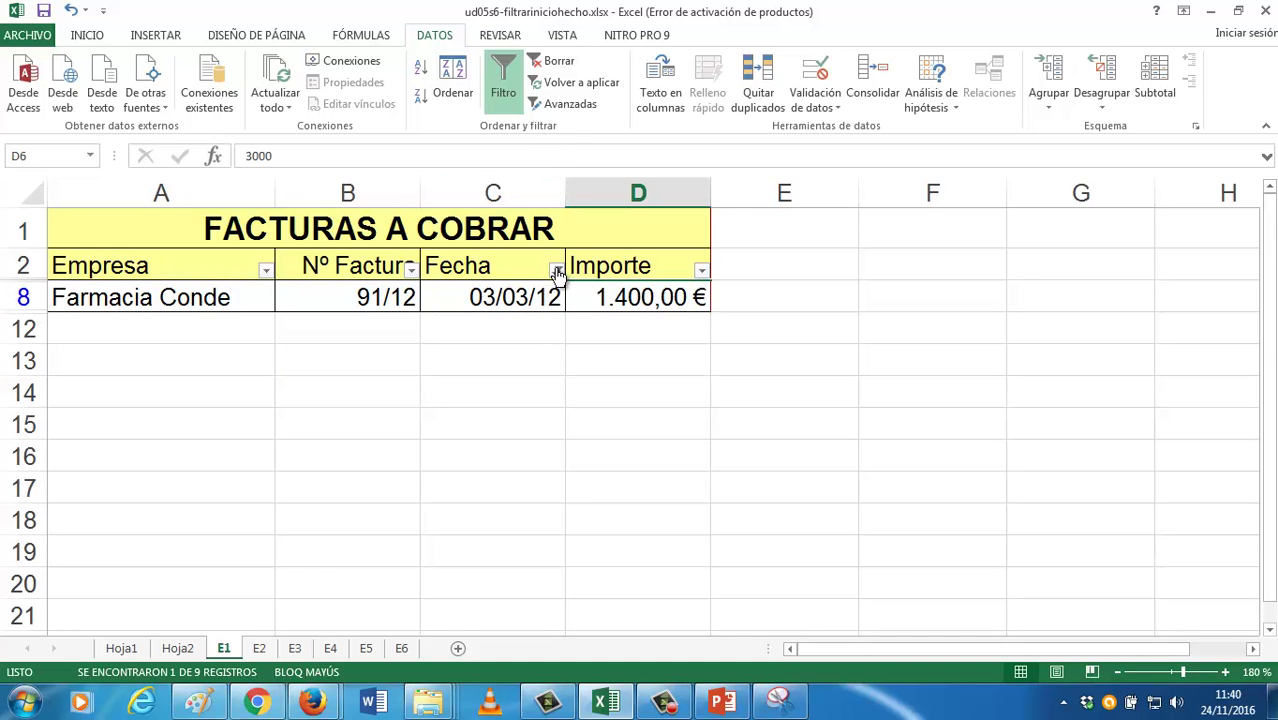
pyautogui.click(558, 62)
# - Check the Importe filter options without filtering, and inspect cells C5 and D8
pyautogui.click(551, 356)
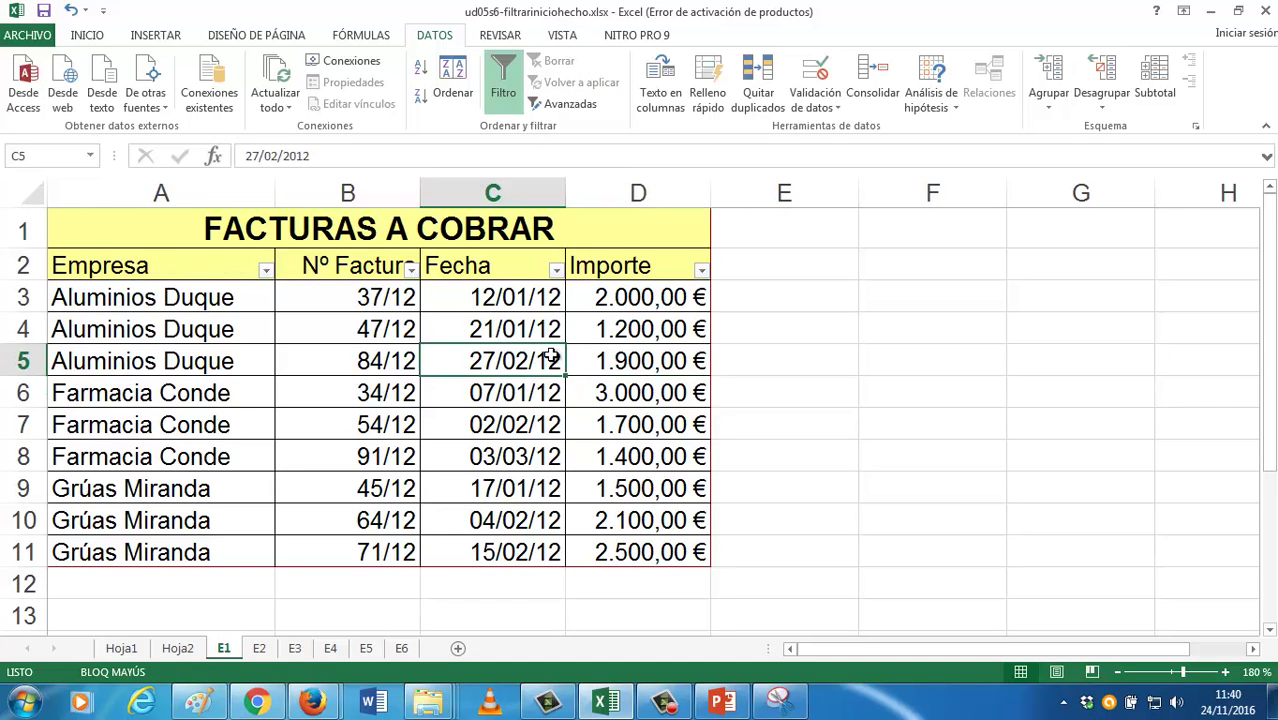
pyautogui.click(702, 272)
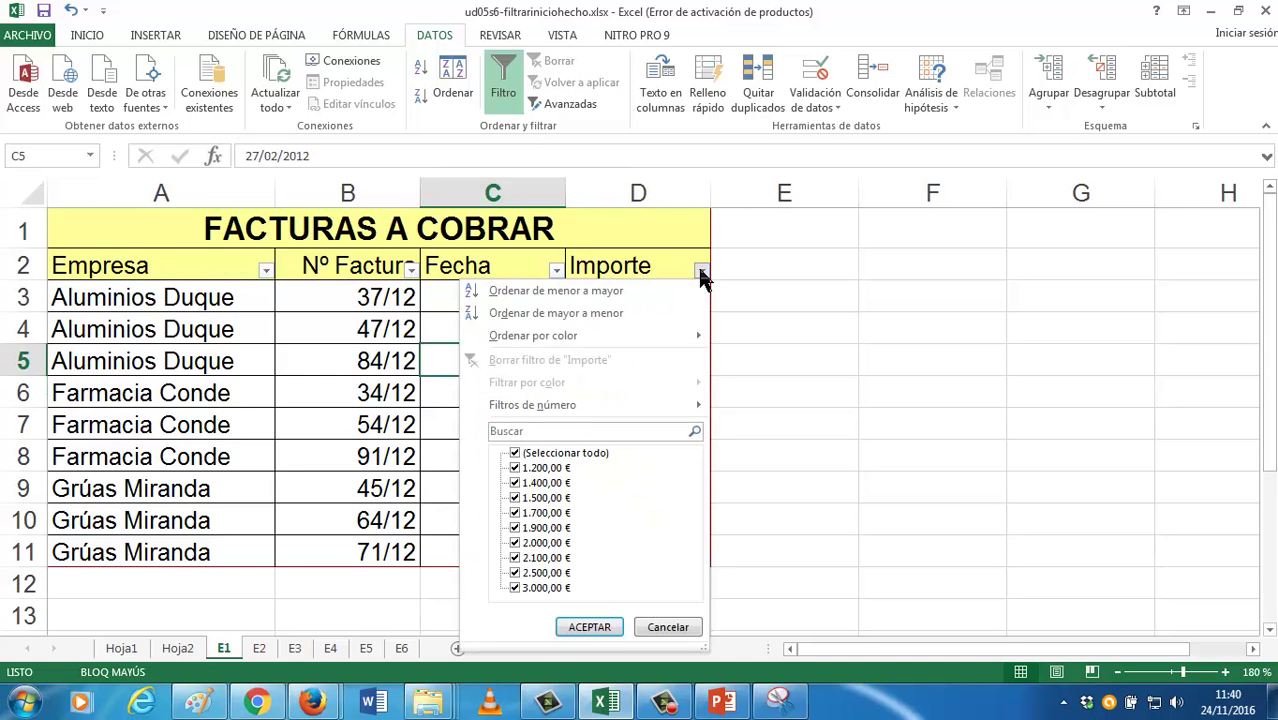
pyautogui.click(660, 628)
pyautogui.click(652, 470)
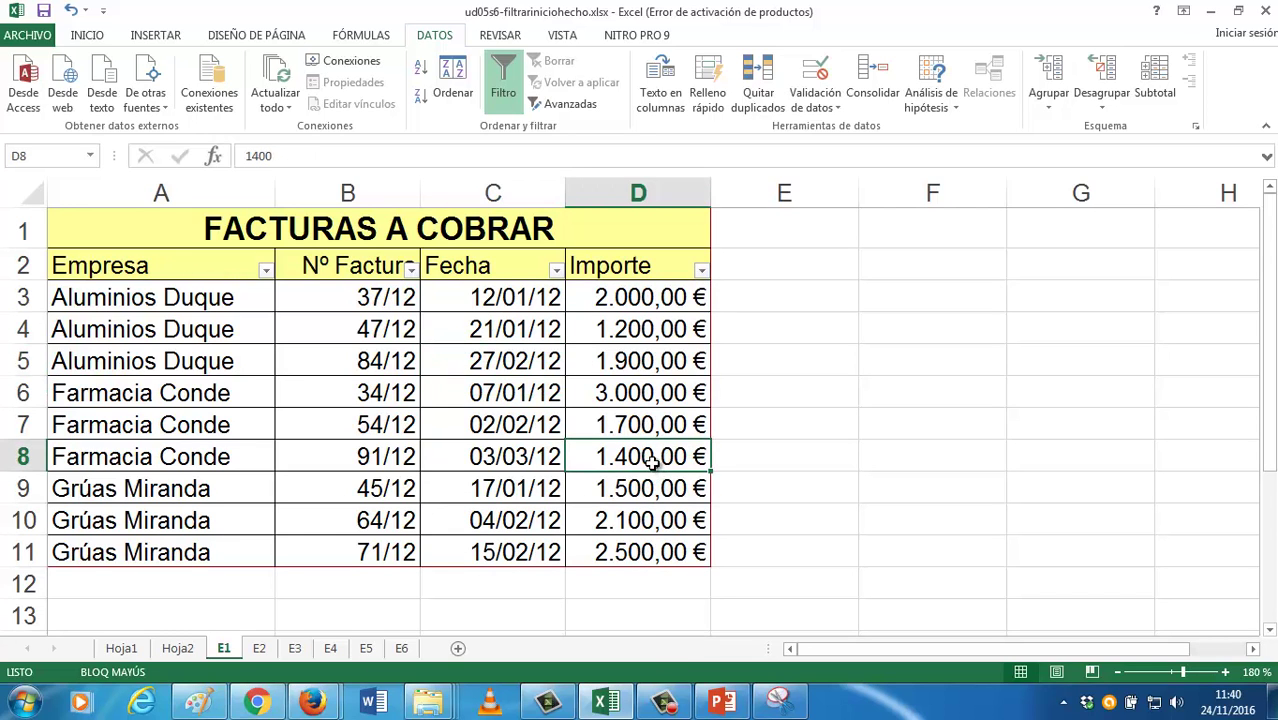
# - Browse sheets E2 through E6 and Hoja2, ending on Hoja1
pyautogui.click(258, 650)
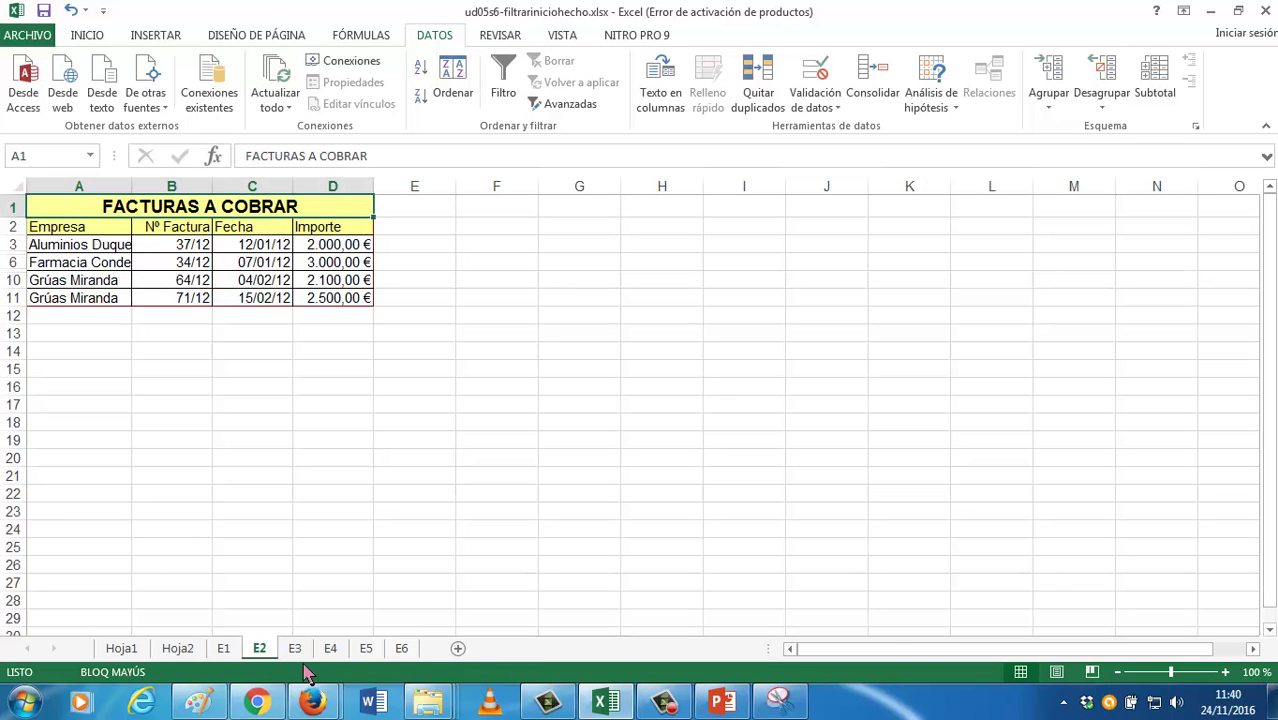
pyautogui.click(295, 649)
pyautogui.click(331, 649)
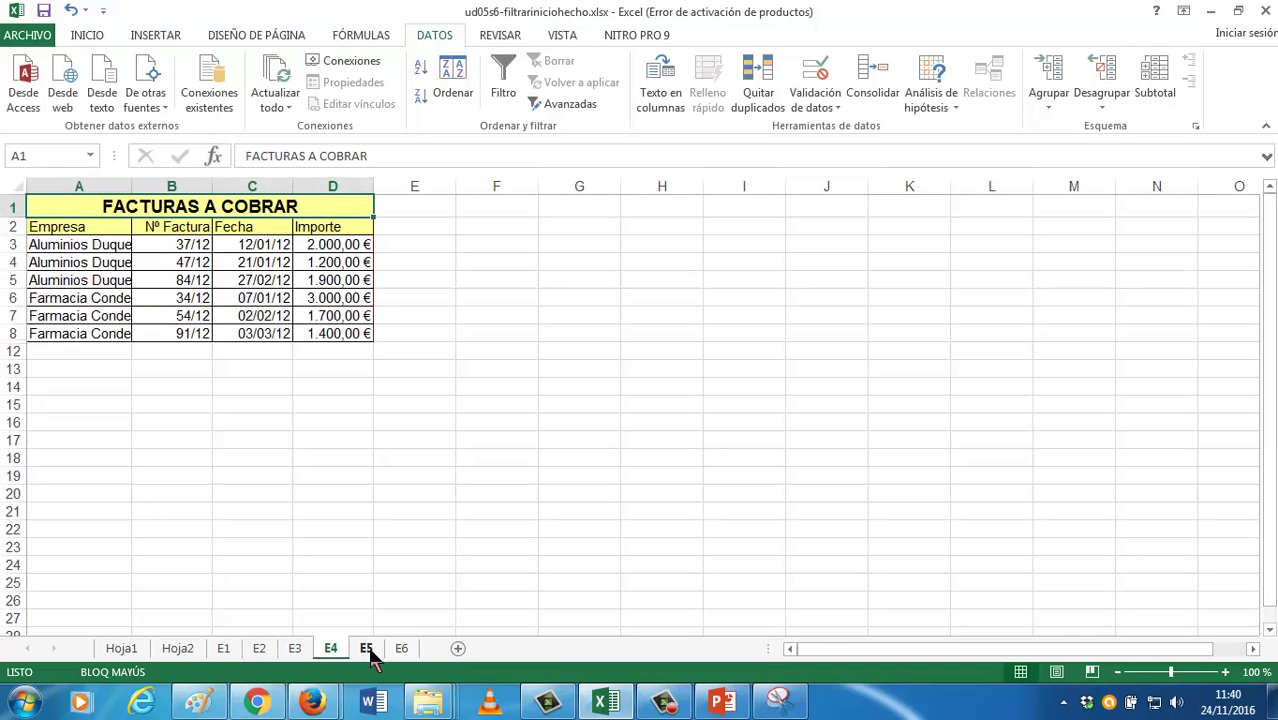
pyautogui.click(366, 649)
pyautogui.click(401, 649)
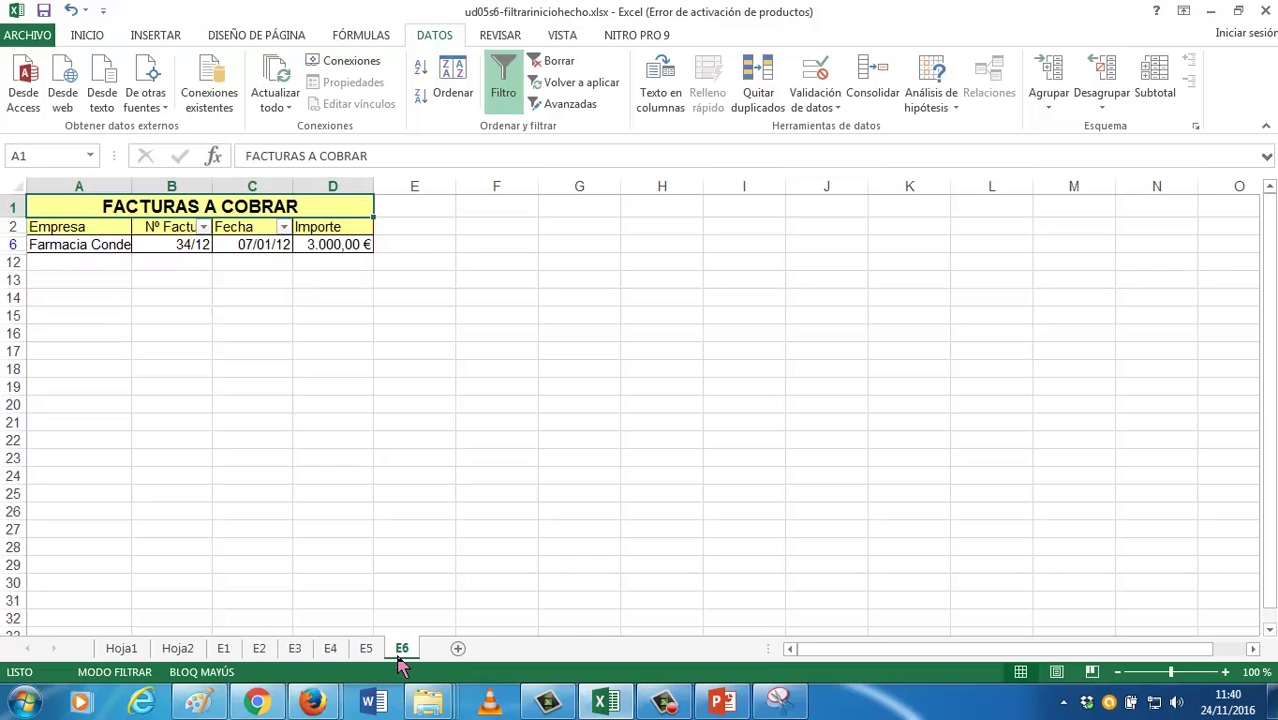
pyautogui.click(177, 649)
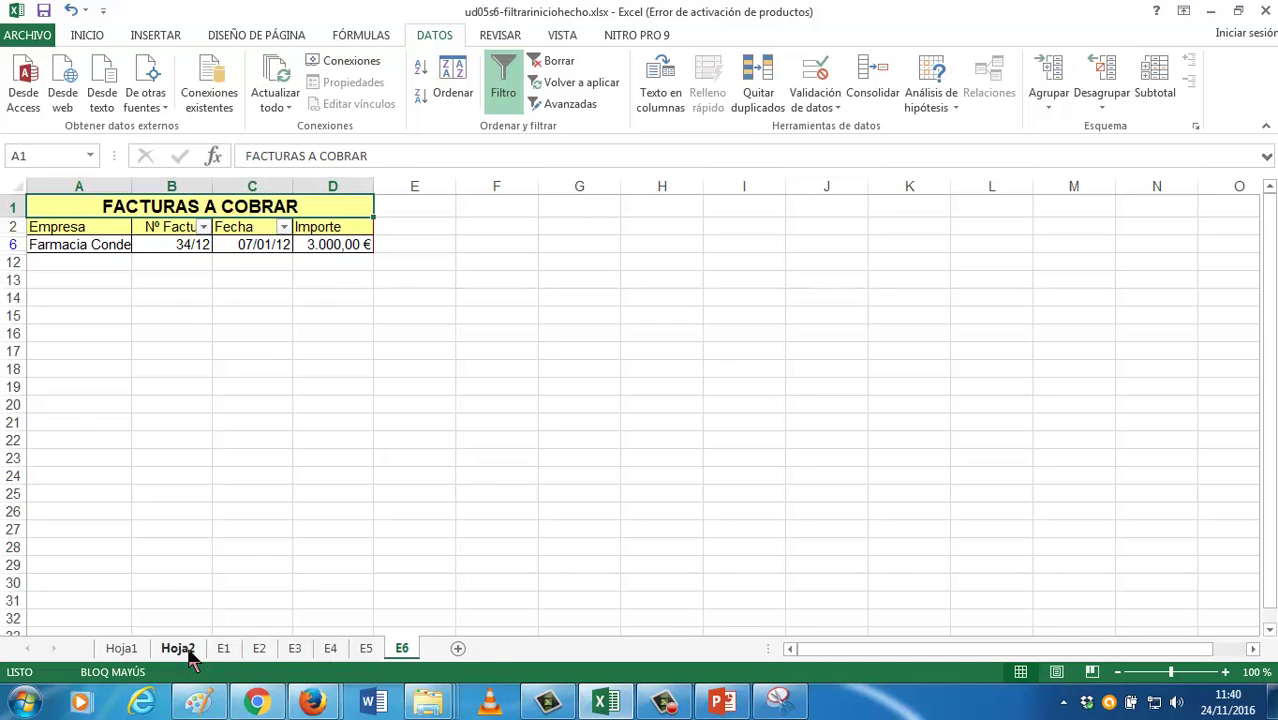
pyautogui.click(140, 650)
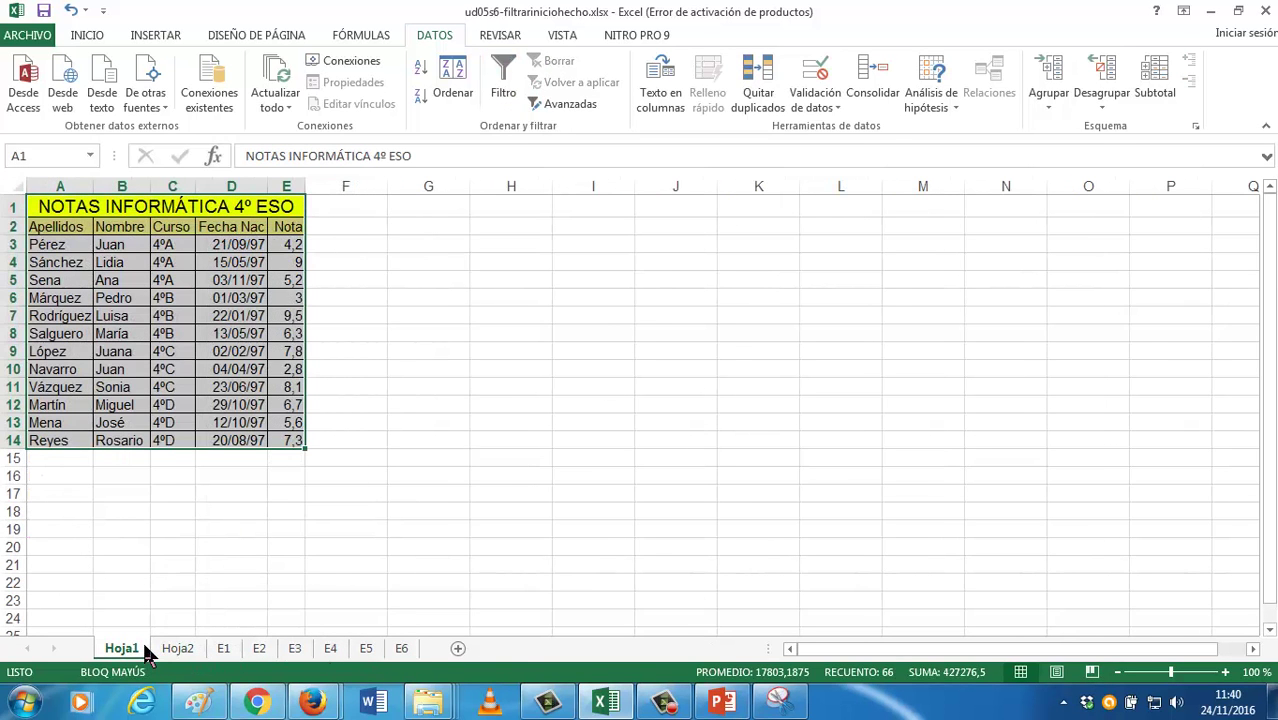
# - Zoom in and turn on Filtro for Apellidos, Nombre, Curso, Fecha Nac and Nota
pyautogui.click(190, 447)
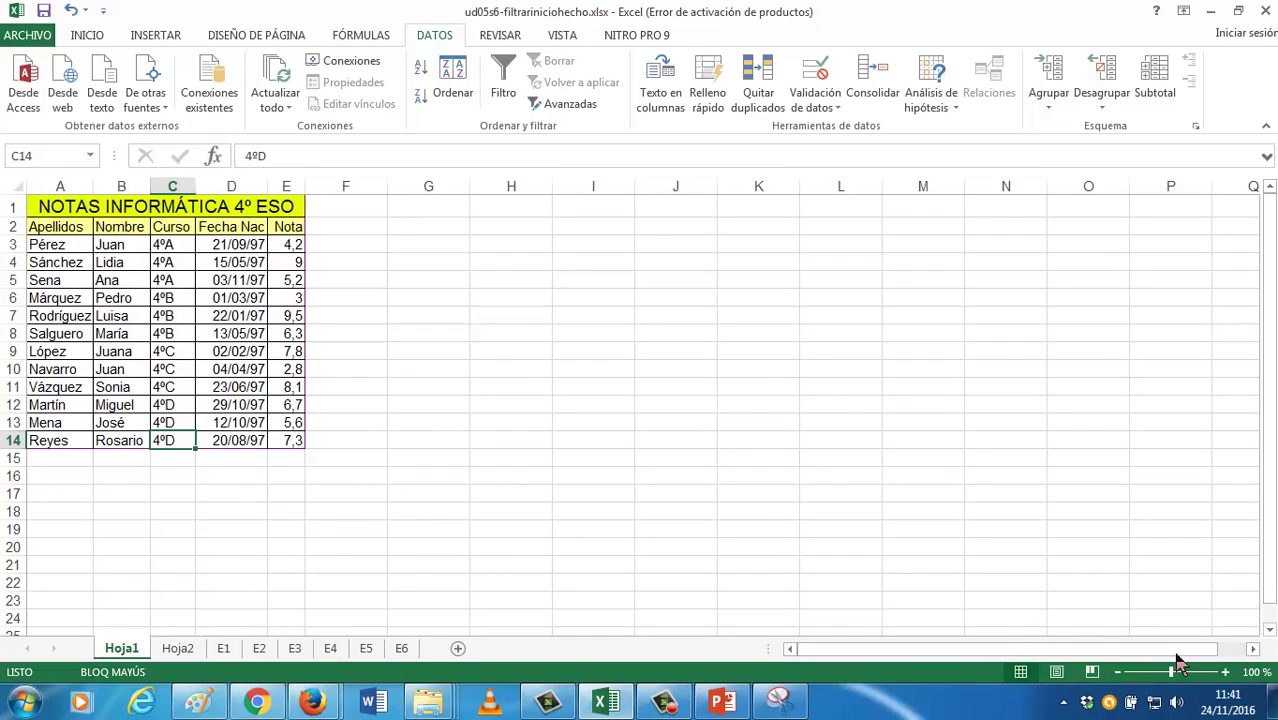
pyautogui.click(1229, 673)
pyautogui.click(1229, 673)
pyautogui.click(1229, 673)
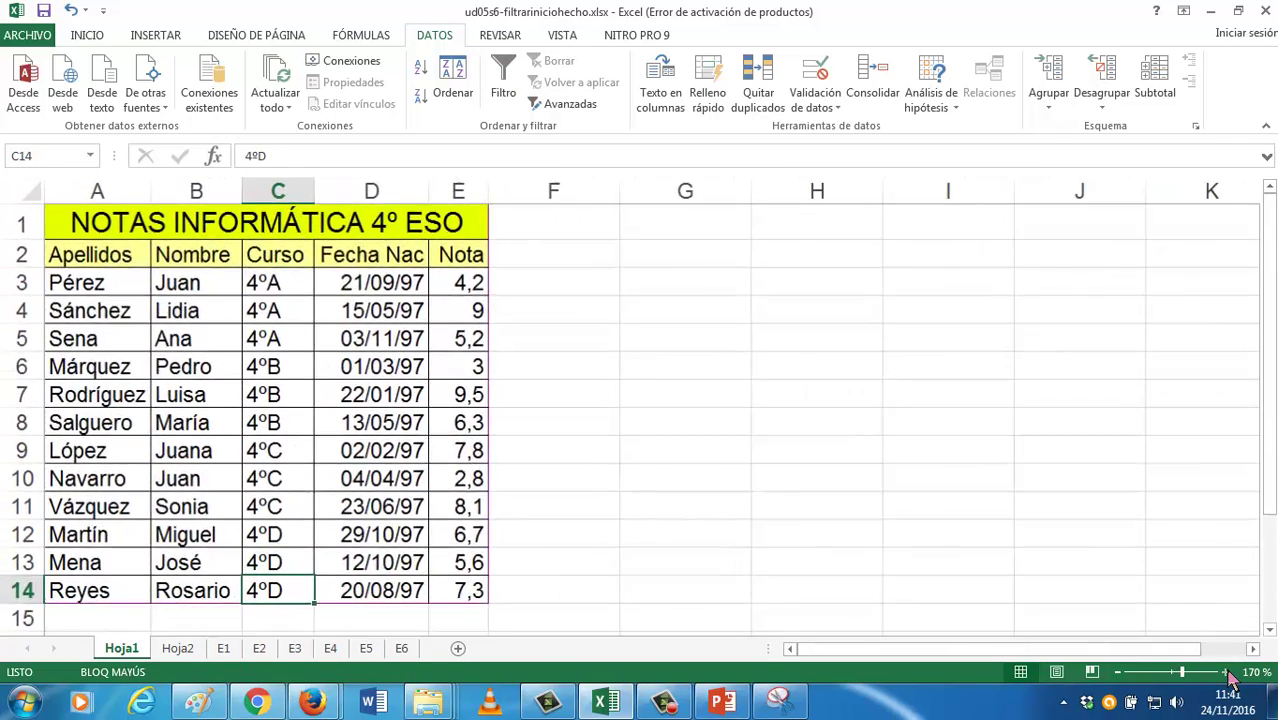
pyautogui.click(1229, 673)
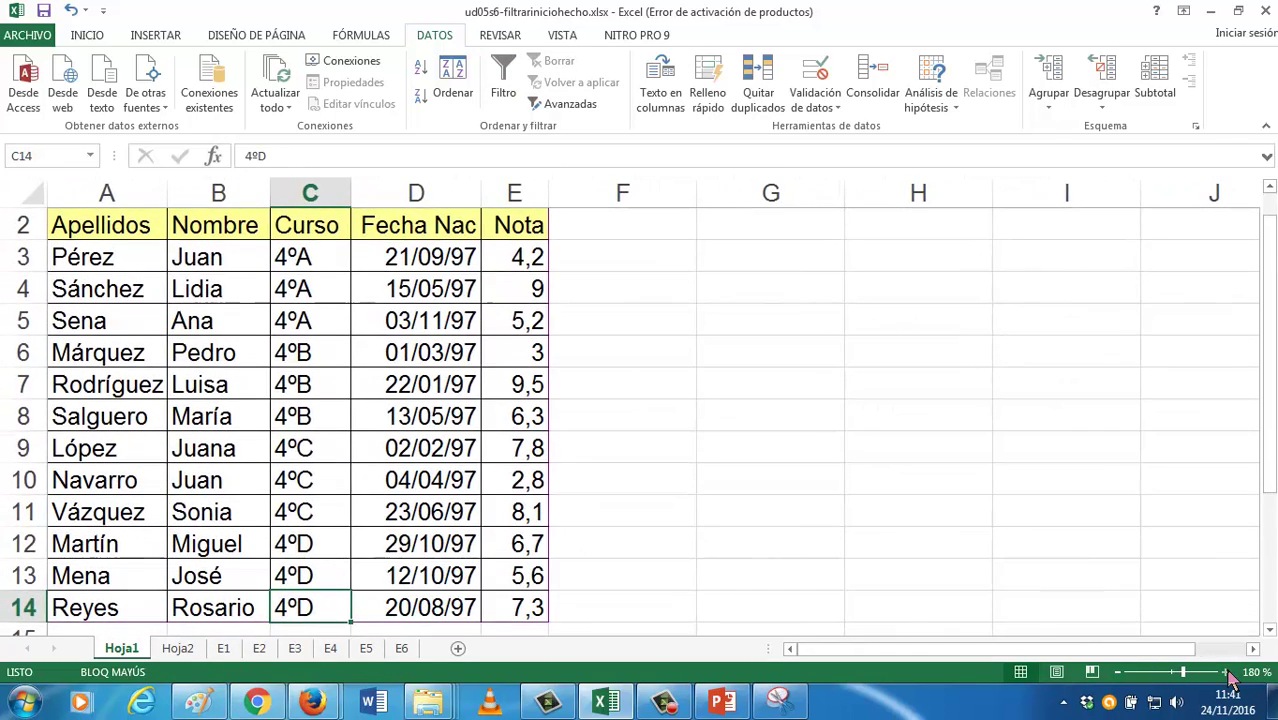
pyautogui.click(1118, 673)
pyautogui.click(1118, 673)
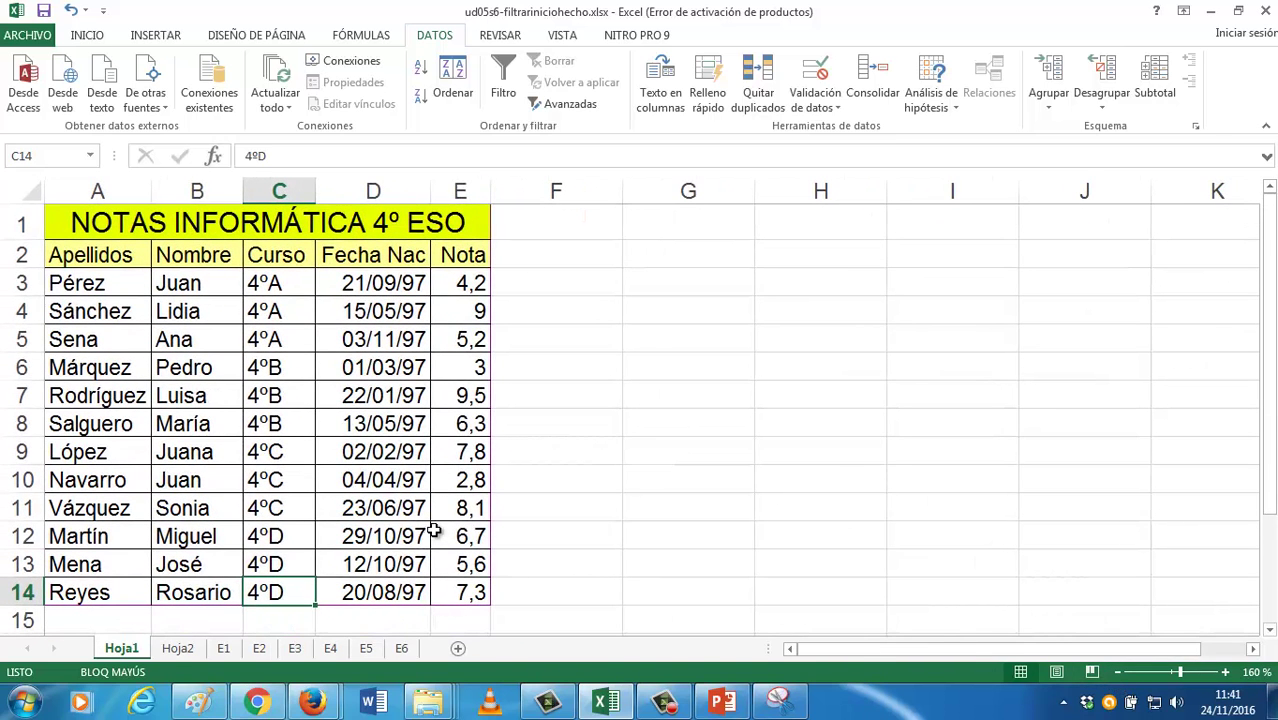
pyautogui.click(299, 457)
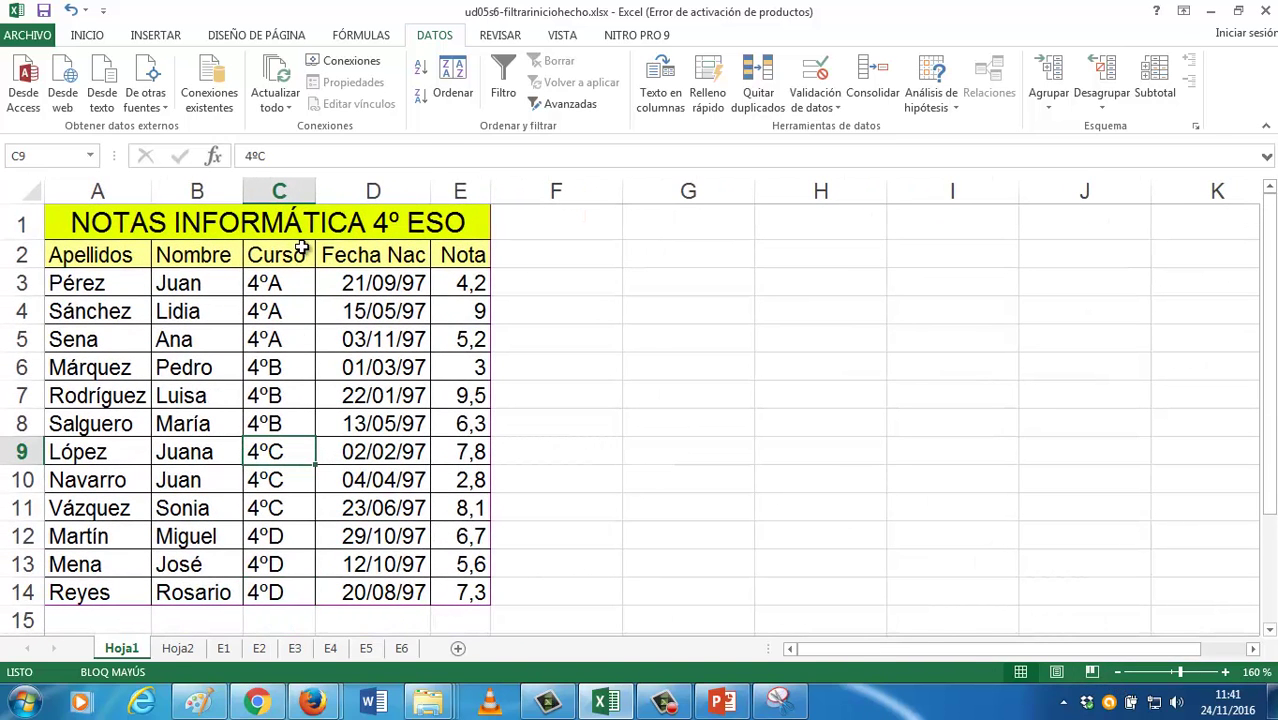
pyautogui.click(507, 90)
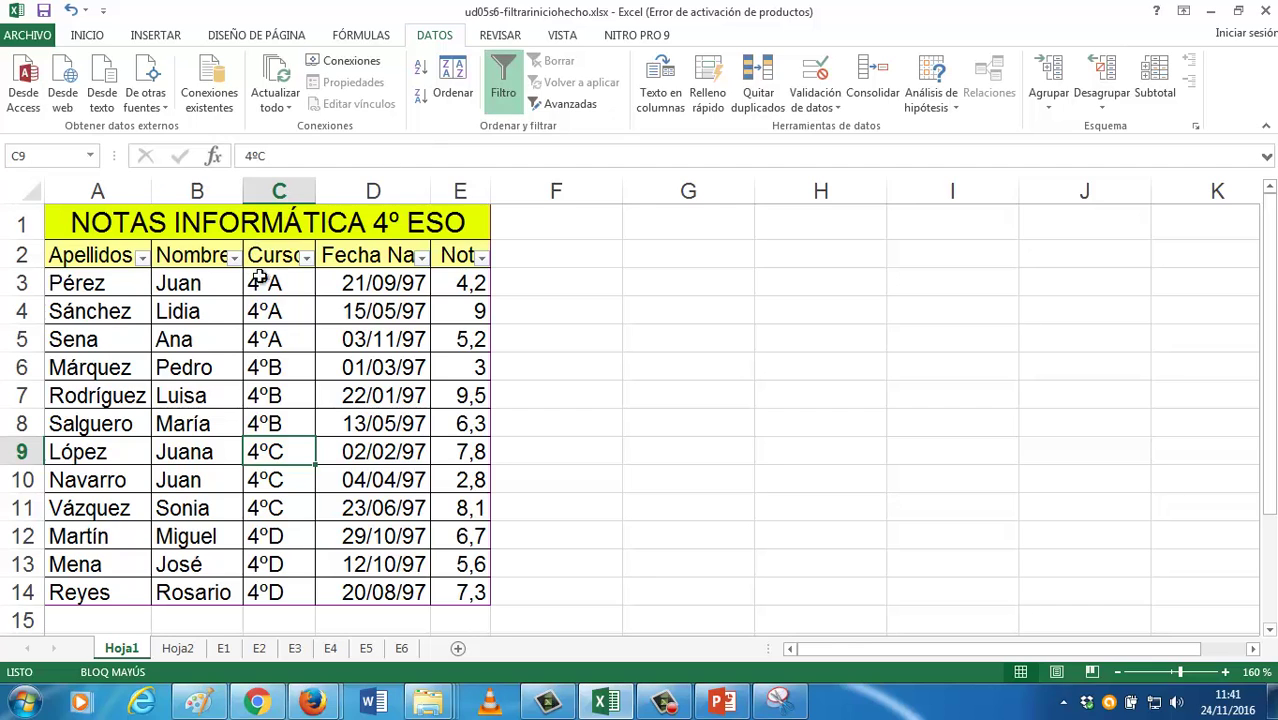
# - Filter the Curso column to show only the 4ºA students
pyautogui.click(305, 259)
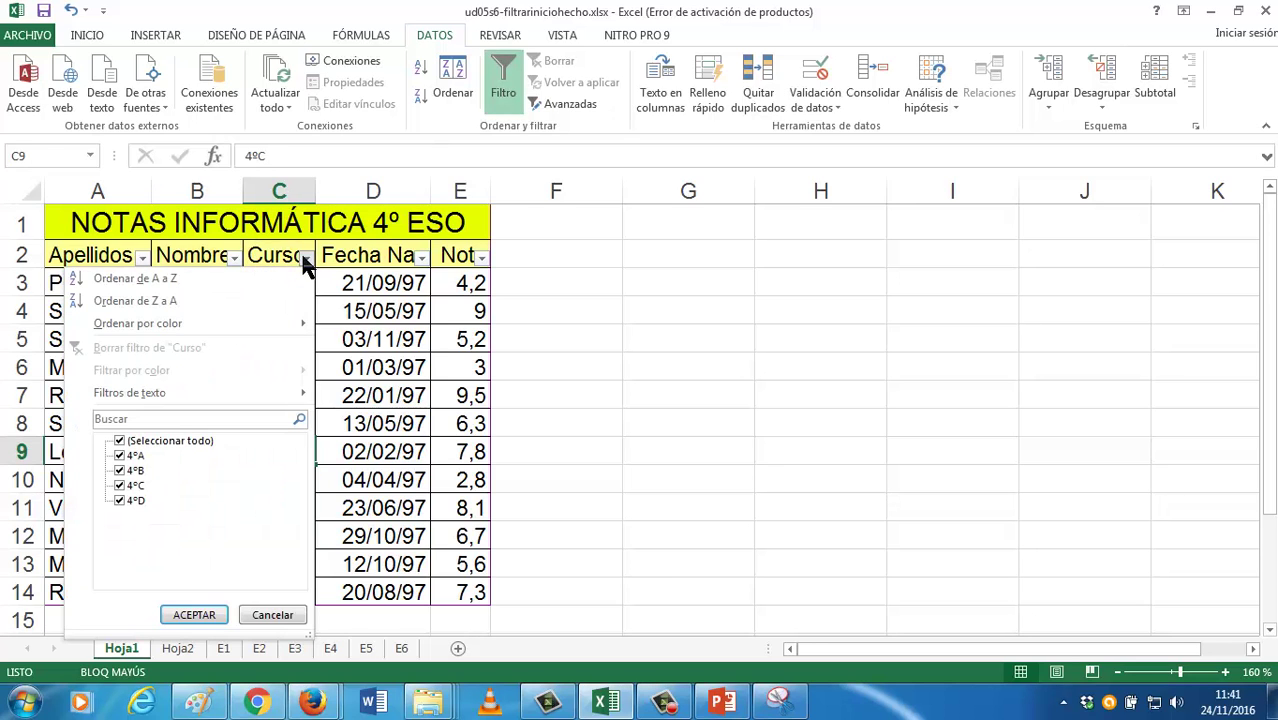
pyautogui.click(121, 442)
pyautogui.click(121, 456)
pyautogui.click(192, 615)
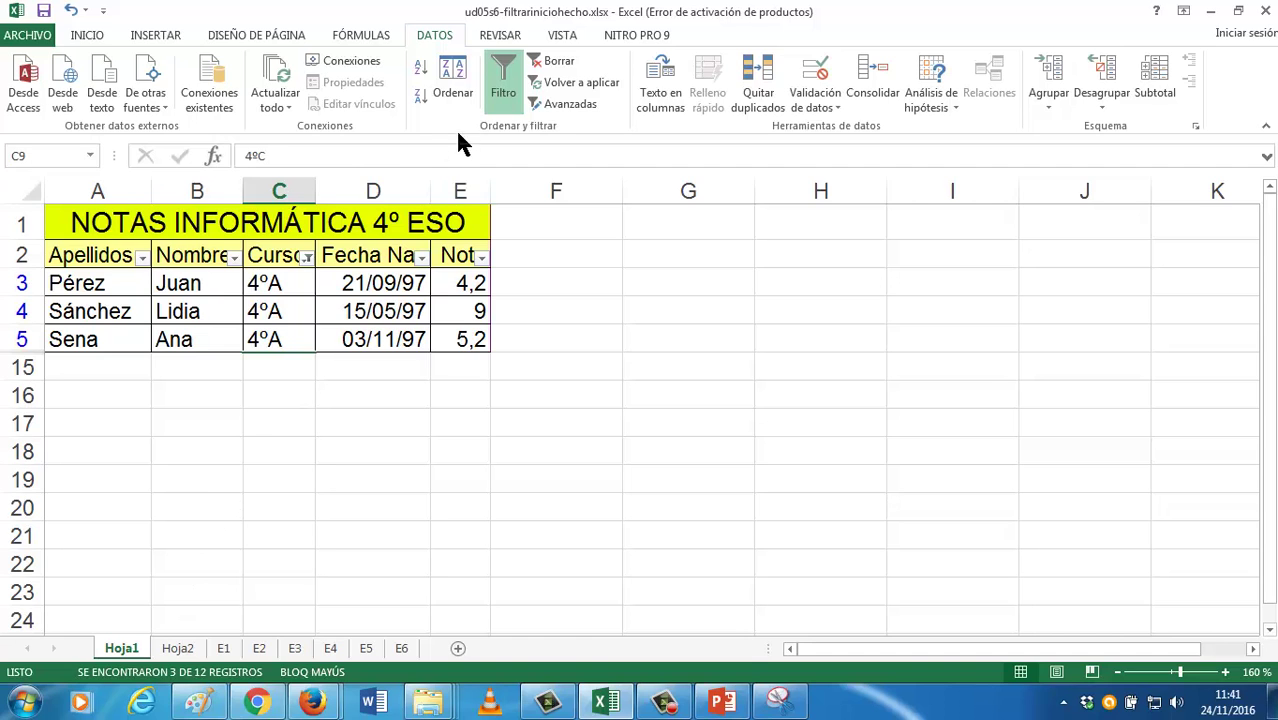
# - Switch the Curso filter to 4ºB only, then clear it with Borrar
pyautogui.click(307, 257)
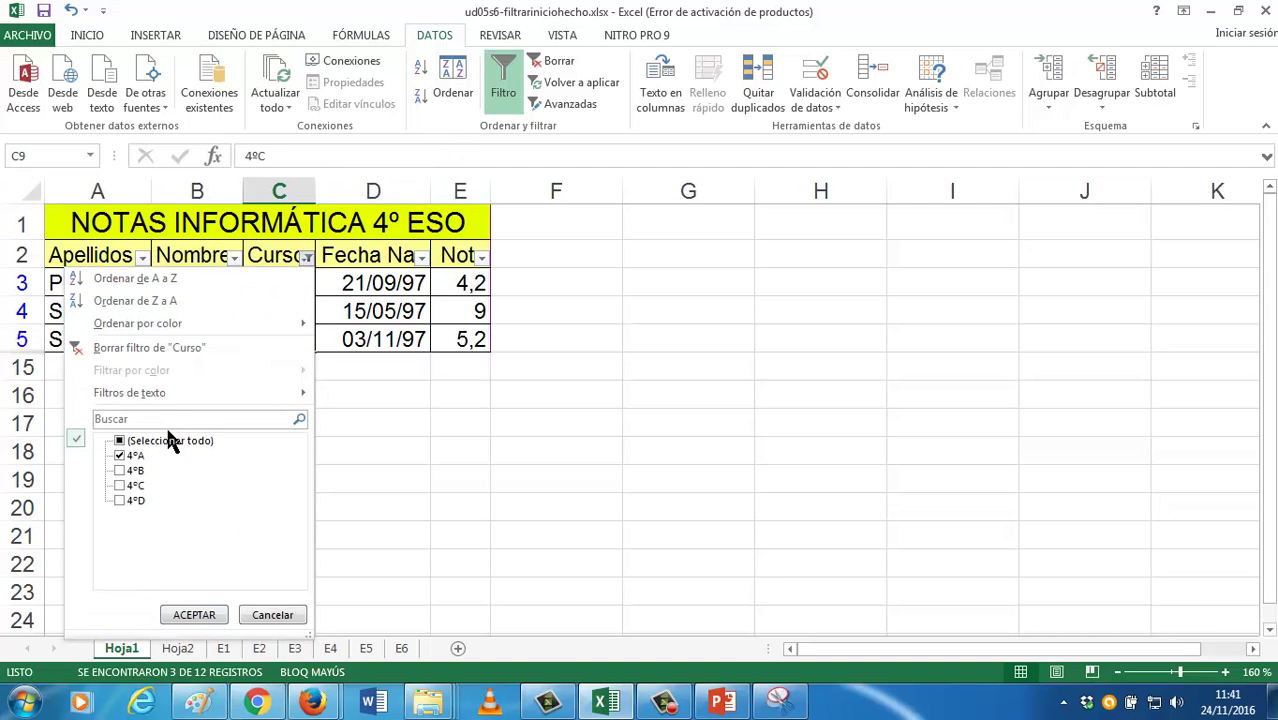
pyautogui.click(120, 456)
pyautogui.click(120, 470)
pyautogui.click(190, 613)
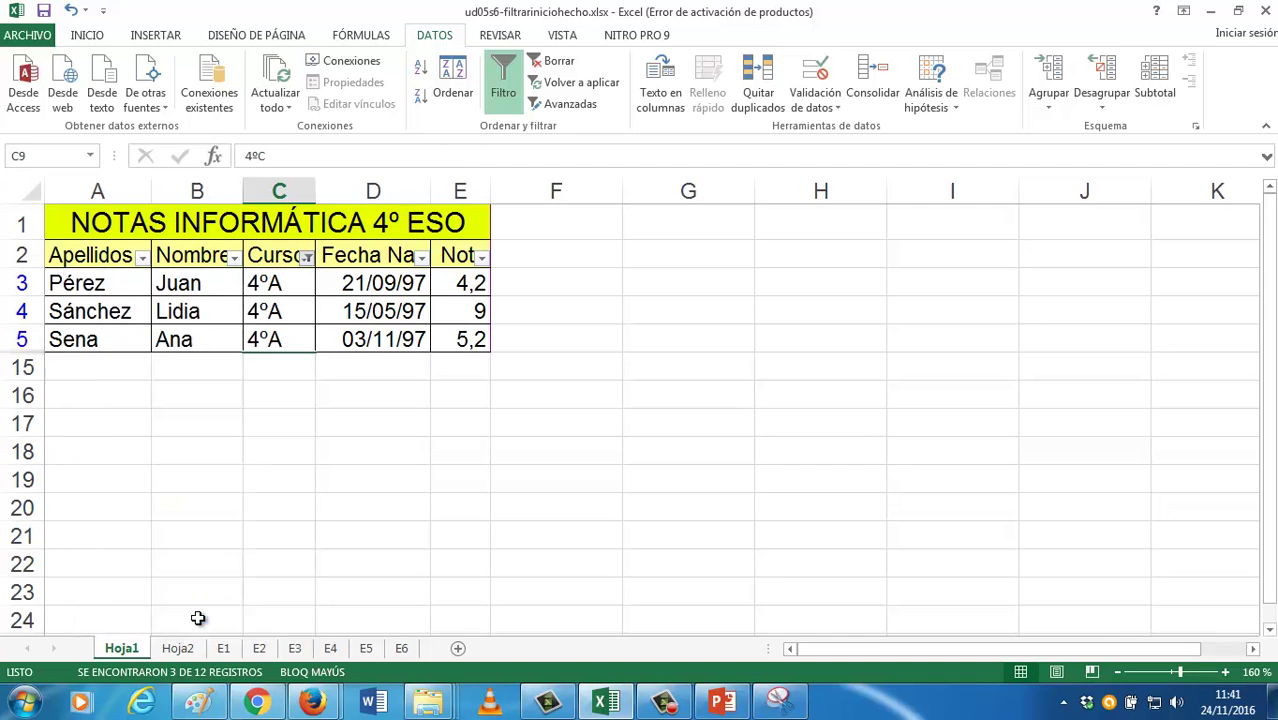
pyautogui.click(558, 62)
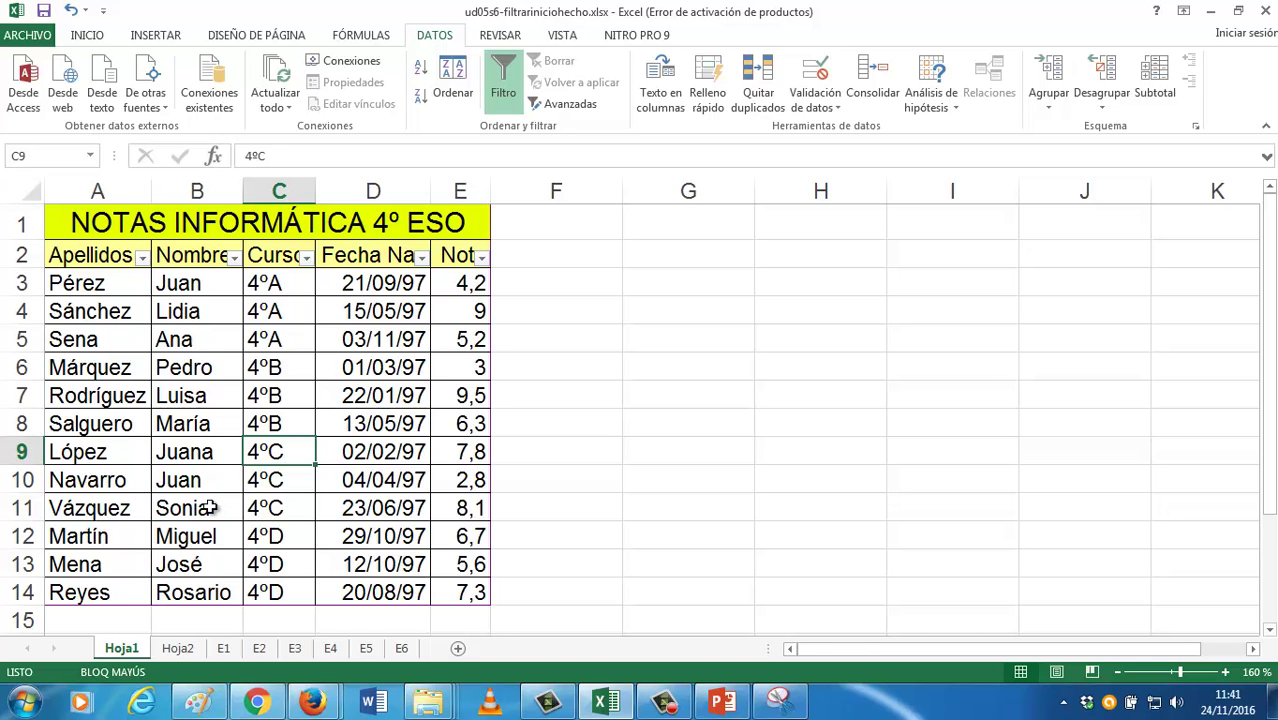
# - Filter the Nombre column to show only Juan
pyautogui.click(210, 452)
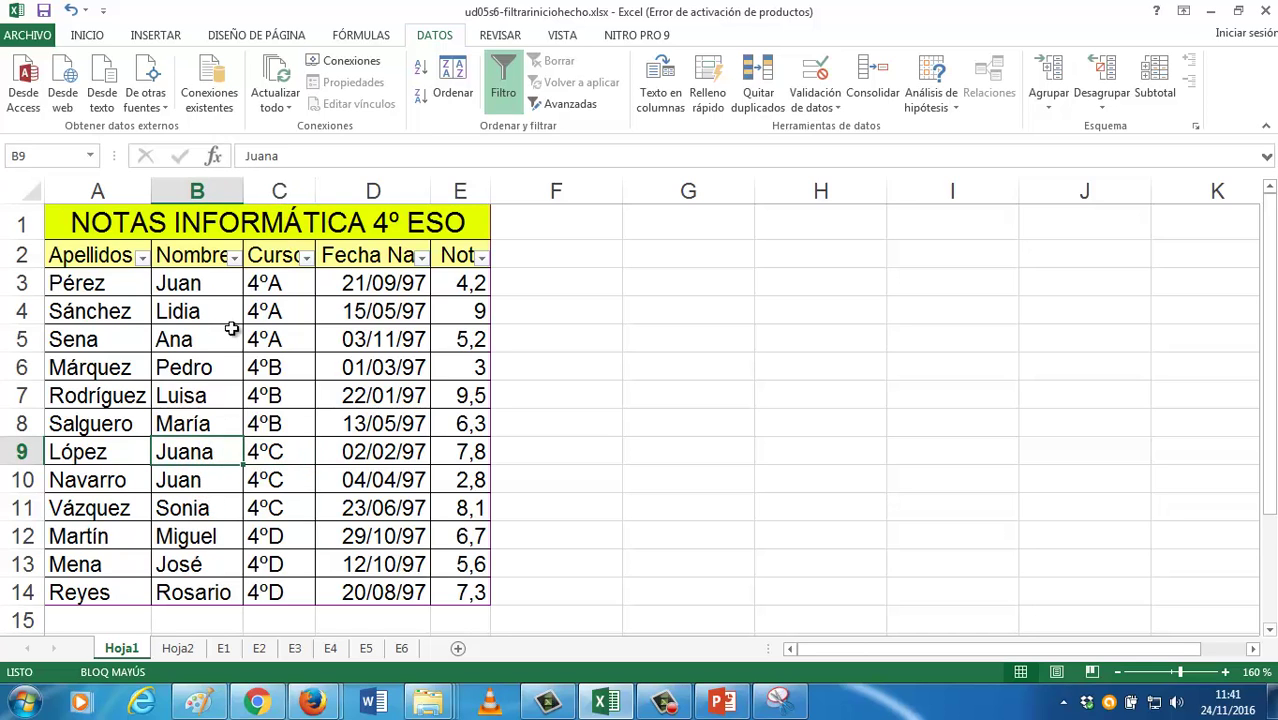
pyautogui.click(234, 257)
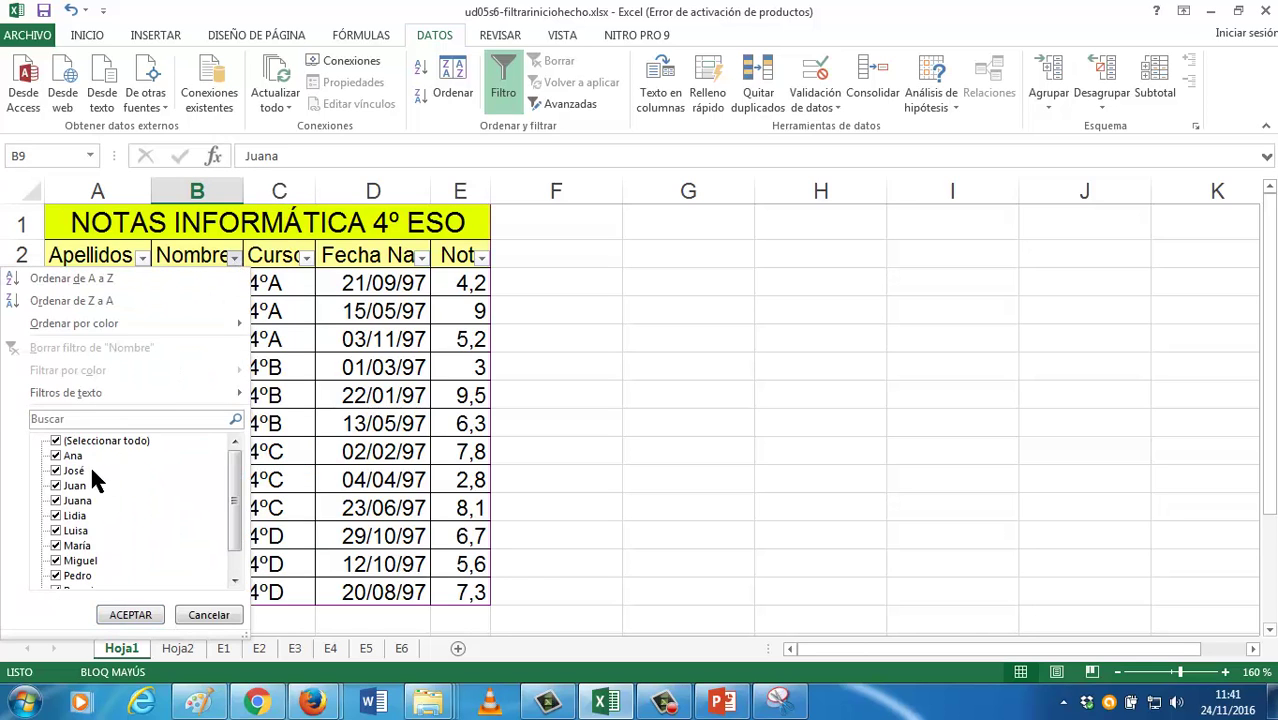
pyautogui.click(58, 441)
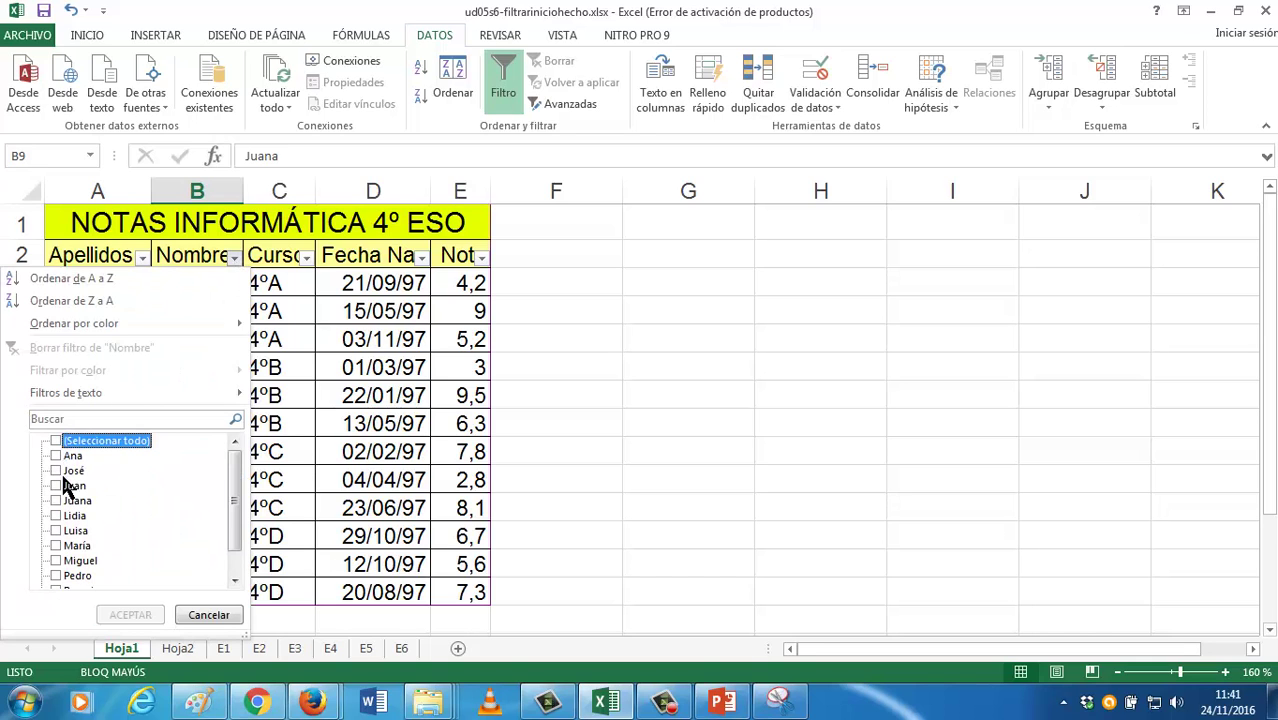
pyautogui.click(64, 485)
pyautogui.click(130, 614)
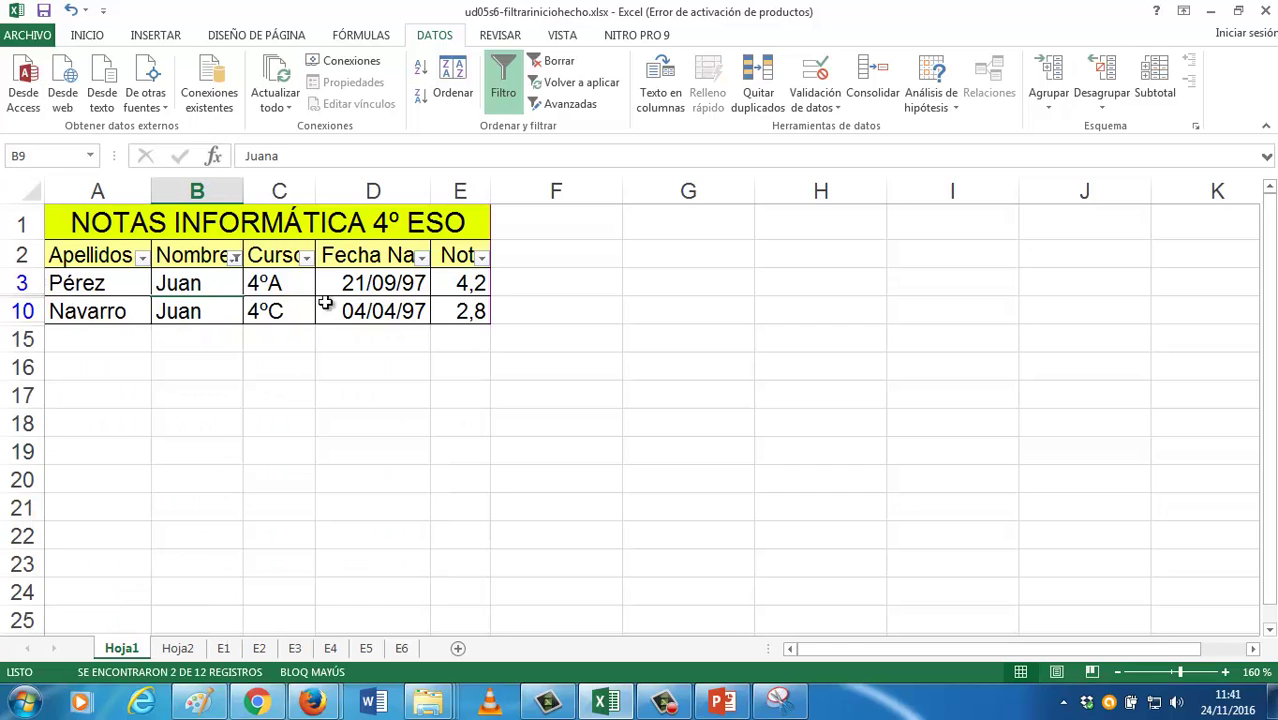
# - Switch the Nombre filter to Pedro only, then clear it with Borrar
pyautogui.click(235, 258)
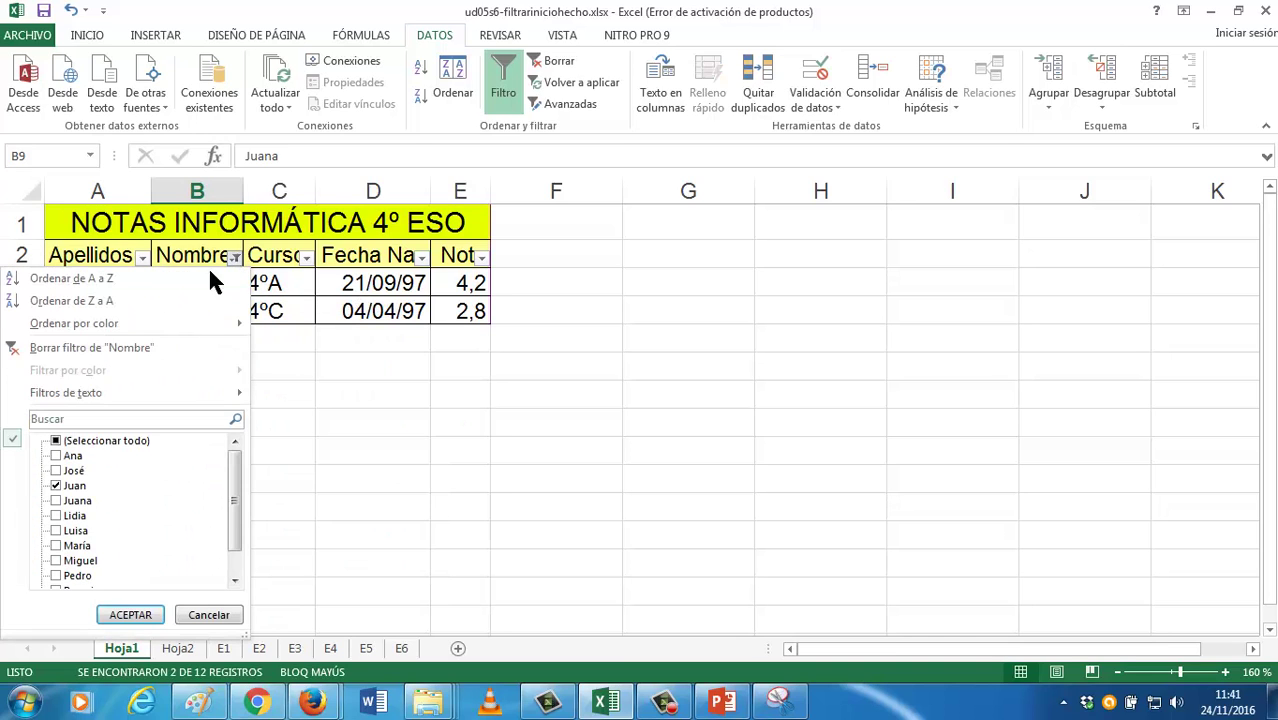
pyautogui.click(56, 485)
pyautogui.scroll(-1, 45, 548)
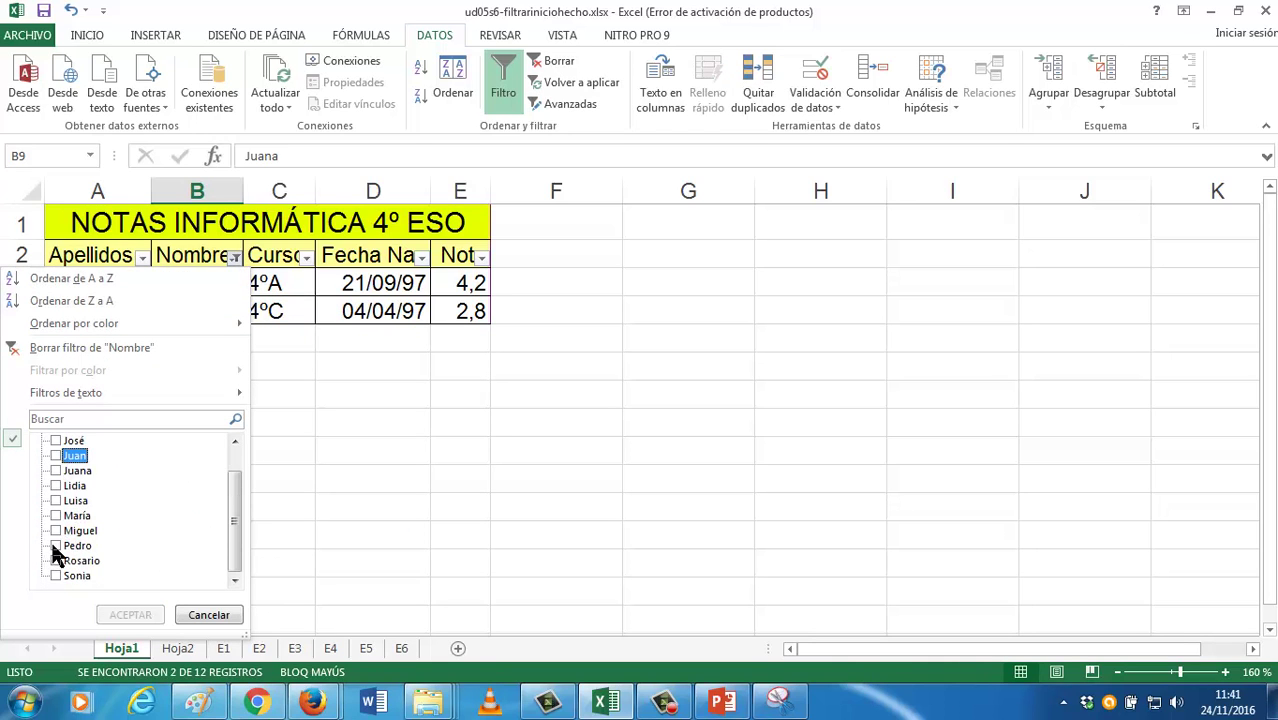
pyautogui.click(56, 545)
pyautogui.click(125, 614)
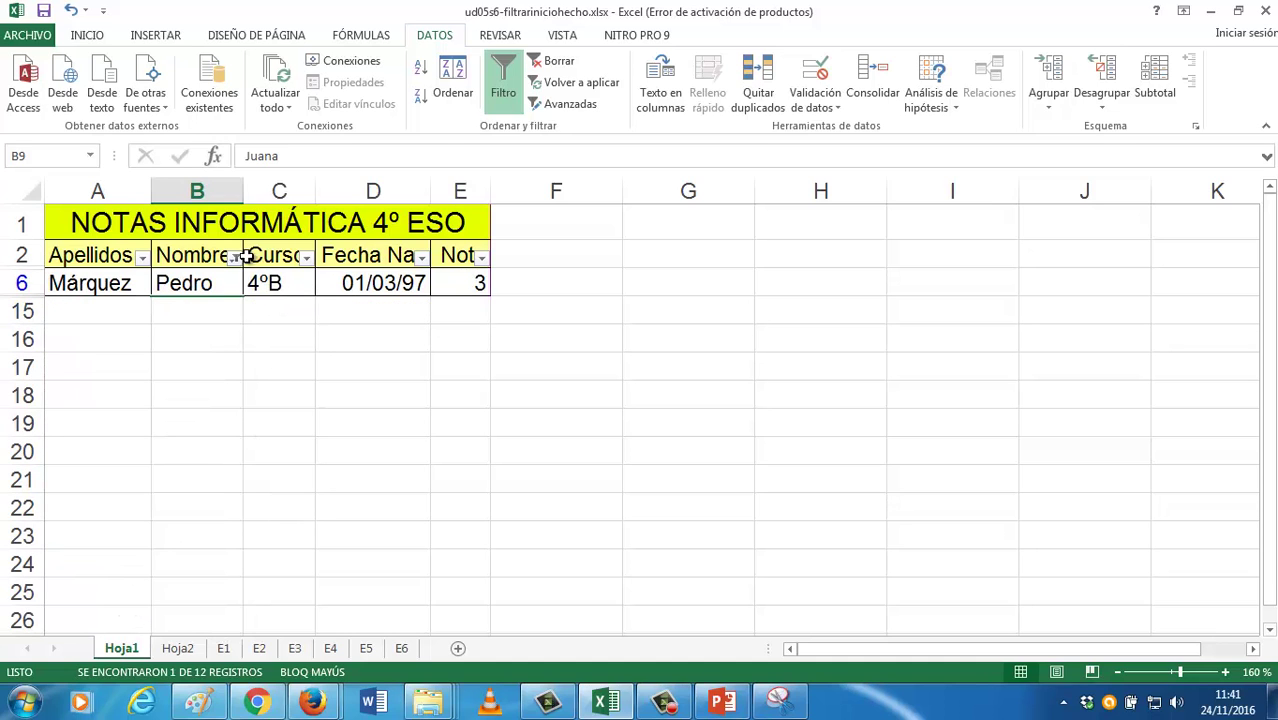
pyautogui.click(556, 64)
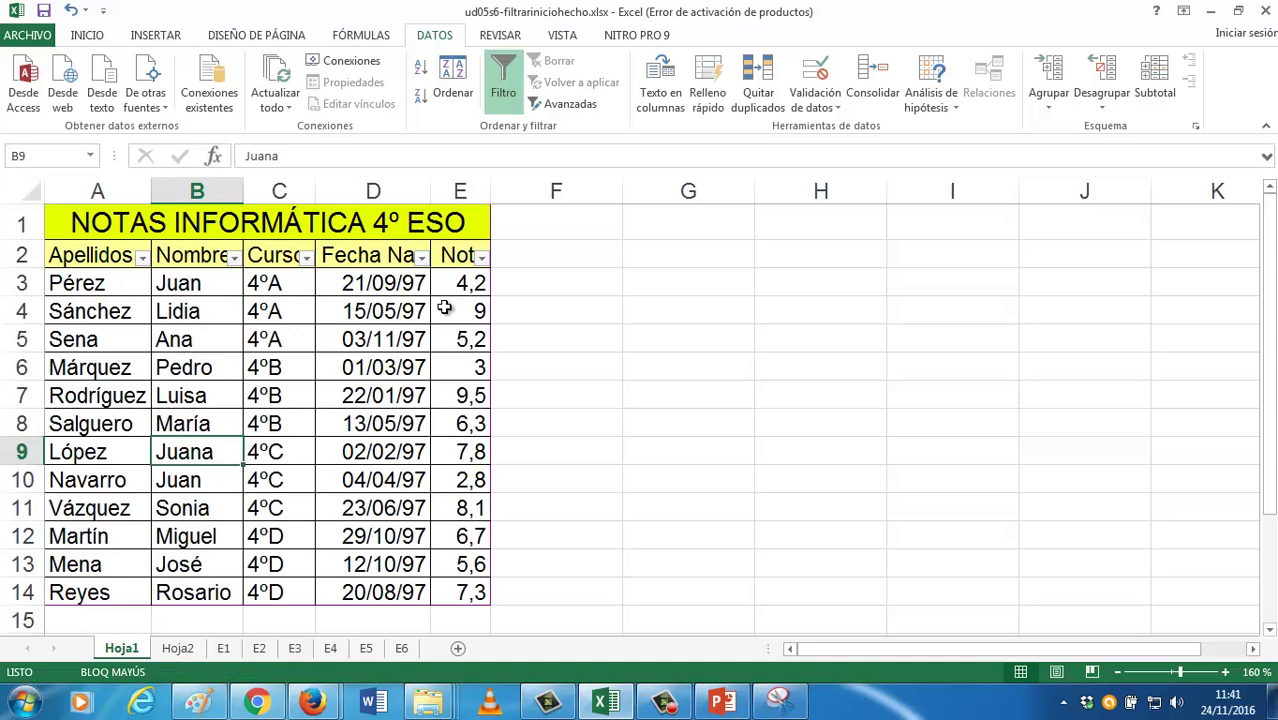
# - Apply an Apellidos 'Comienza por' j text filter, which matches 0 of 12 students
pyautogui.click(142, 258)
pyautogui.moveTo(116, 397)
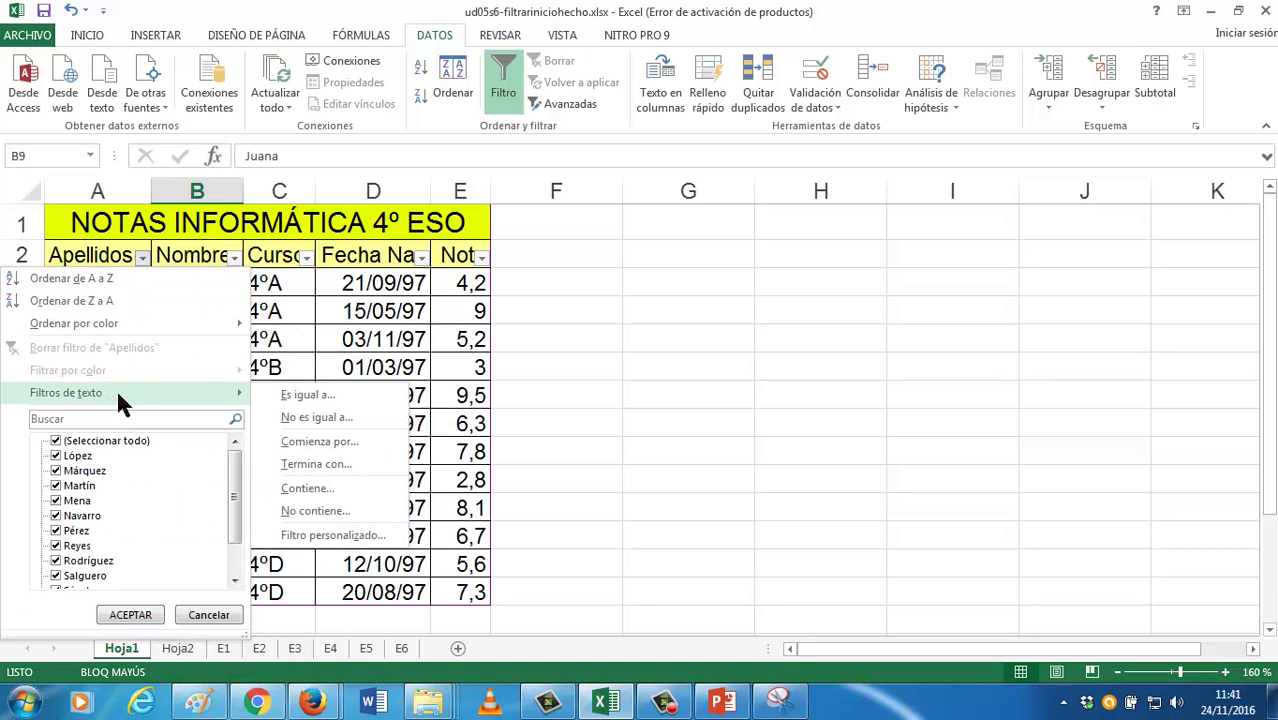
pyautogui.click(312, 442)
pyautogui.write('j')
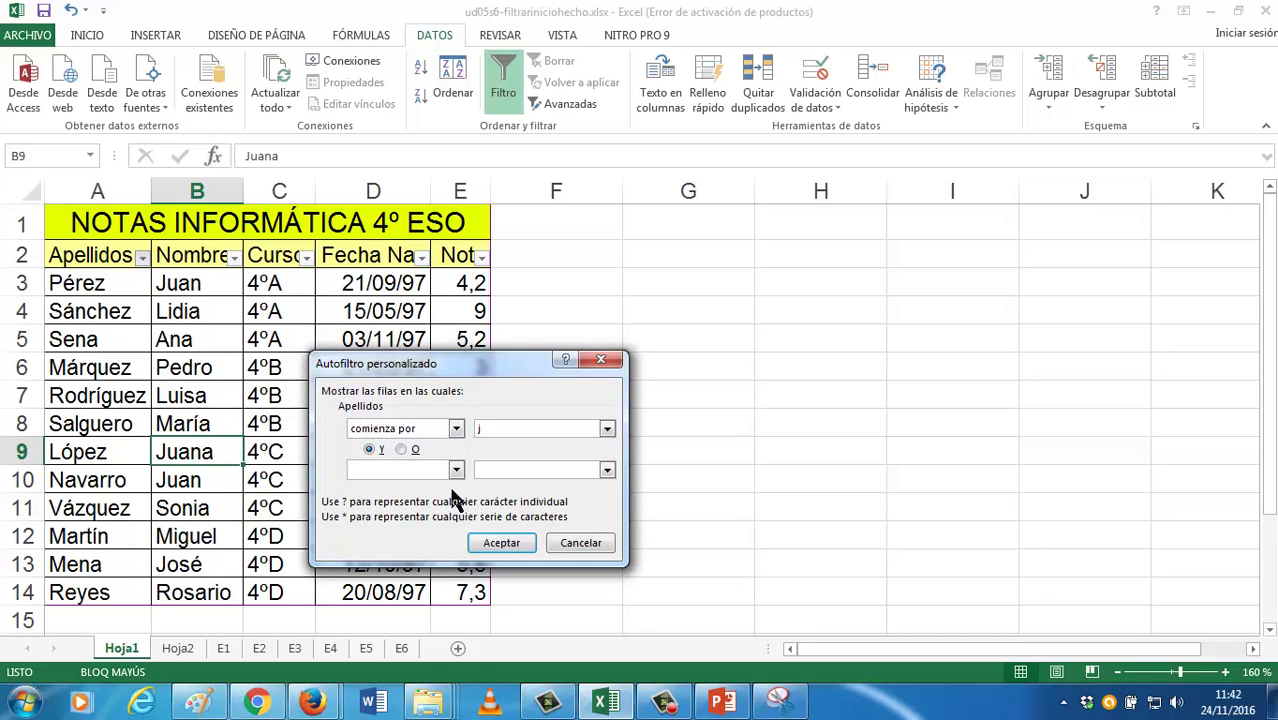
pyautogui.click(505, 545)
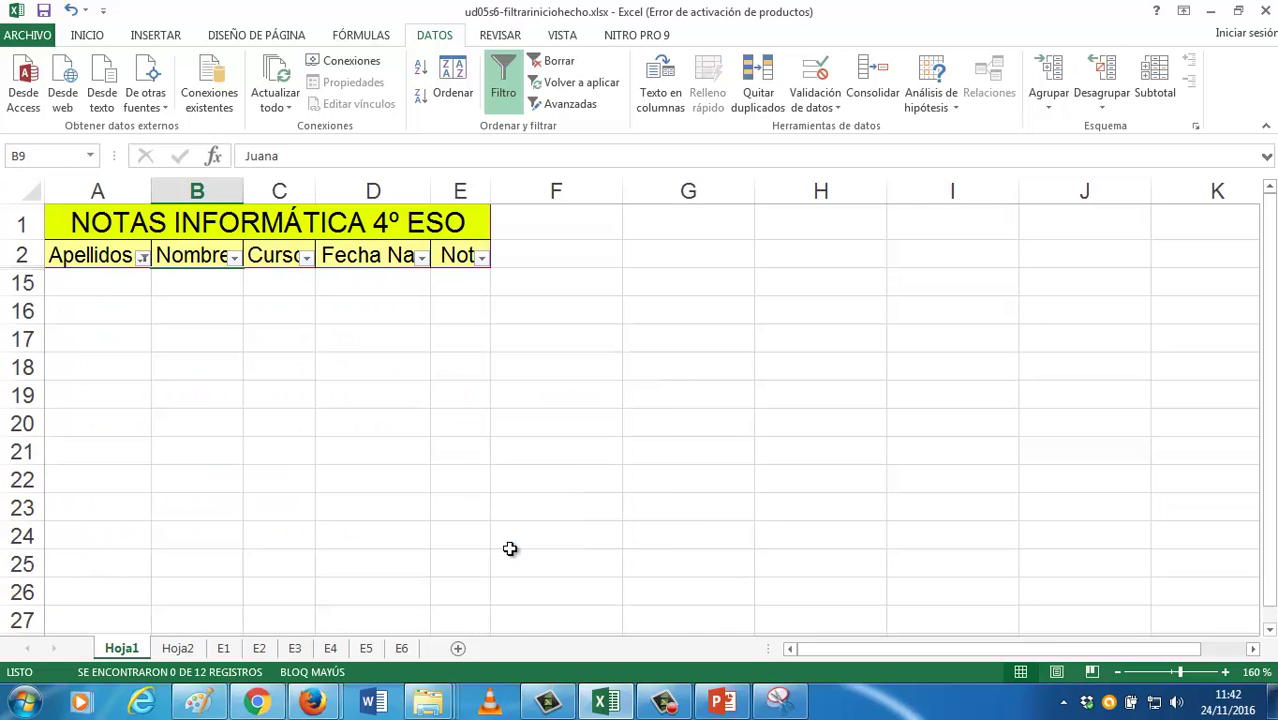
# - Cancel the Apellidos custom filter and toggle Filtro off and on to reset
pyautogui.click(142, 258)
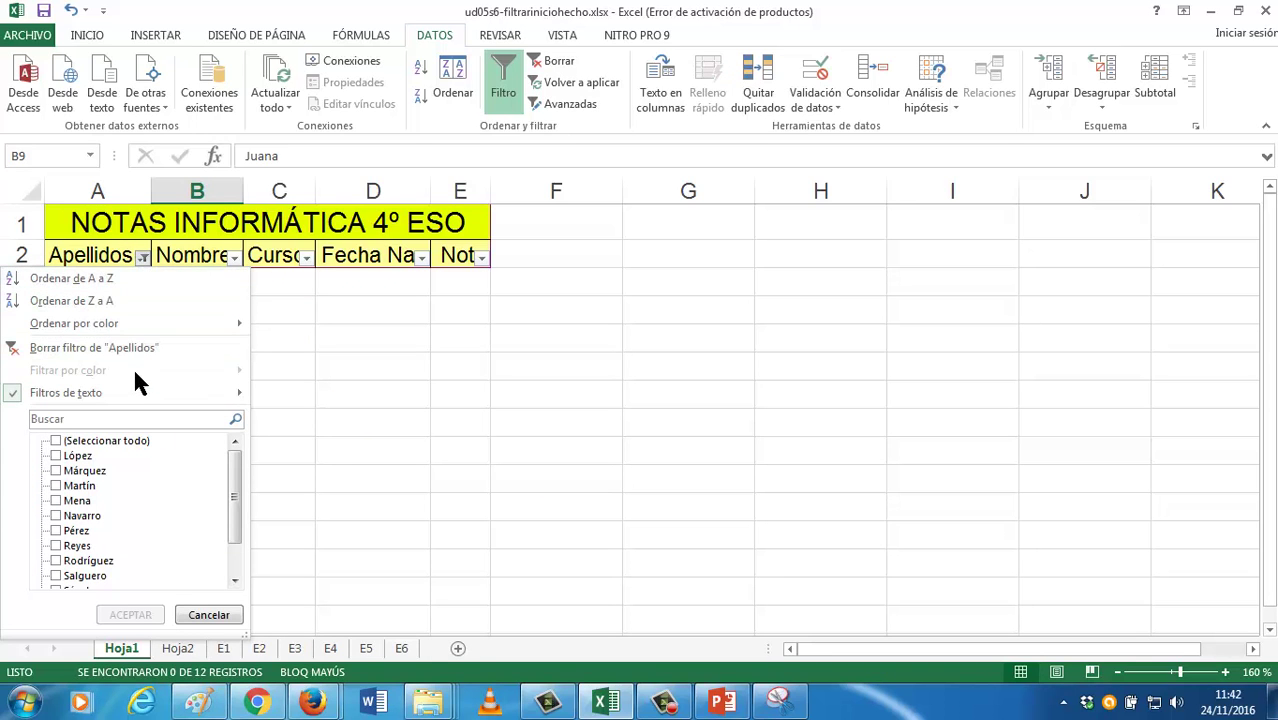
pyautogui.moveTo(136, 394)
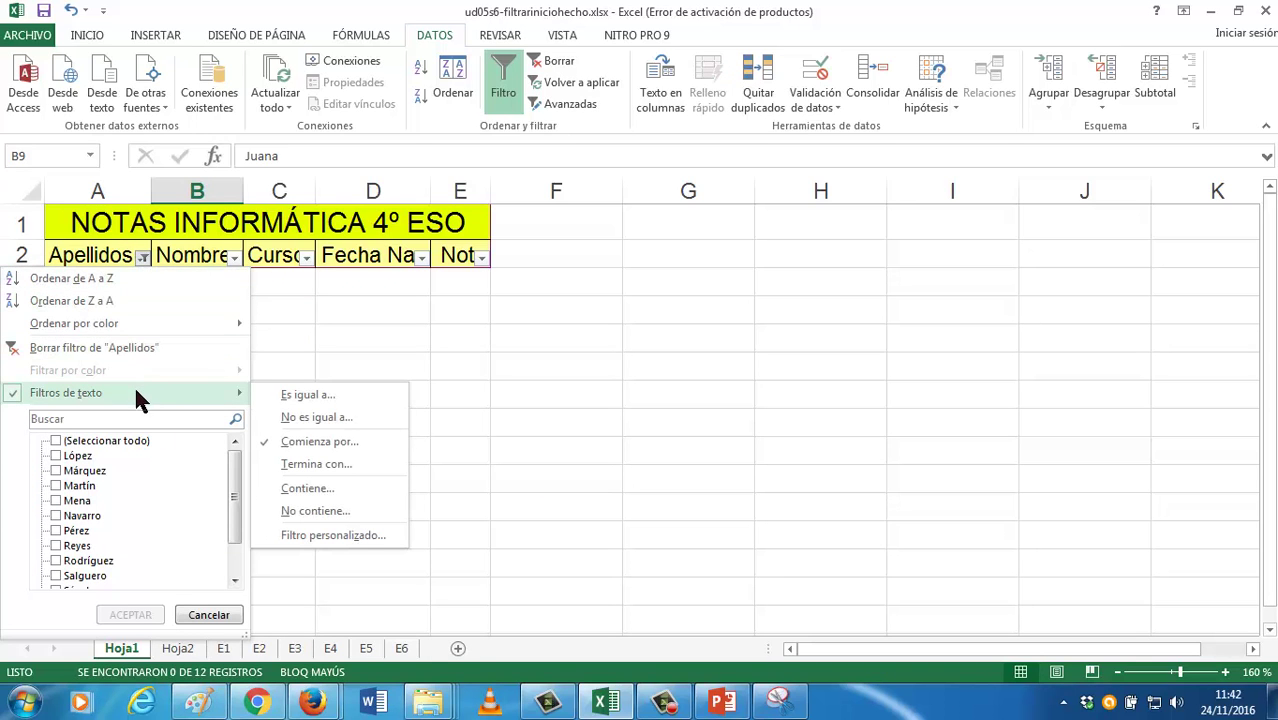
pyautogui.moveTo(235, 500)
pyautogui.mouseDown()
pyautogui.moveTo(235, 515)
pyautogui.moveTo(54, 388)
pyautogui.mouseUp()
pyautogui.moveTo(27, 400)
pyautogui.click(262, 446)
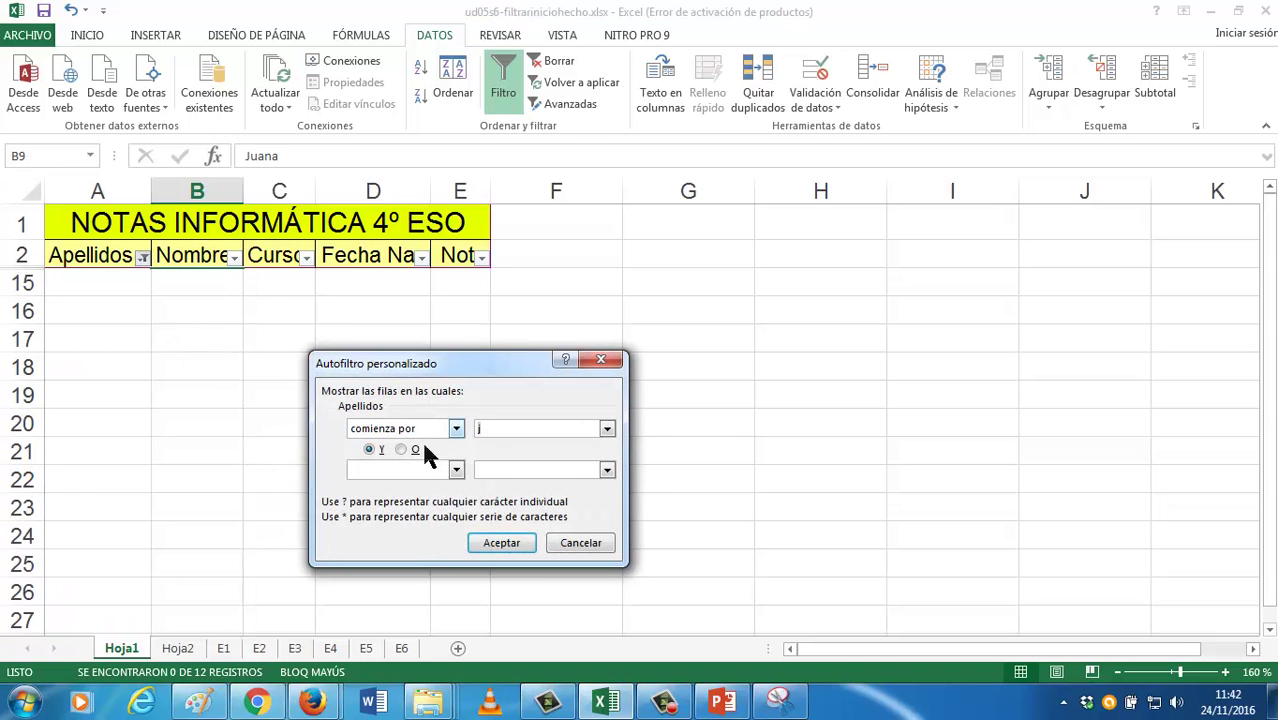
pyautogui.click(562, 543)
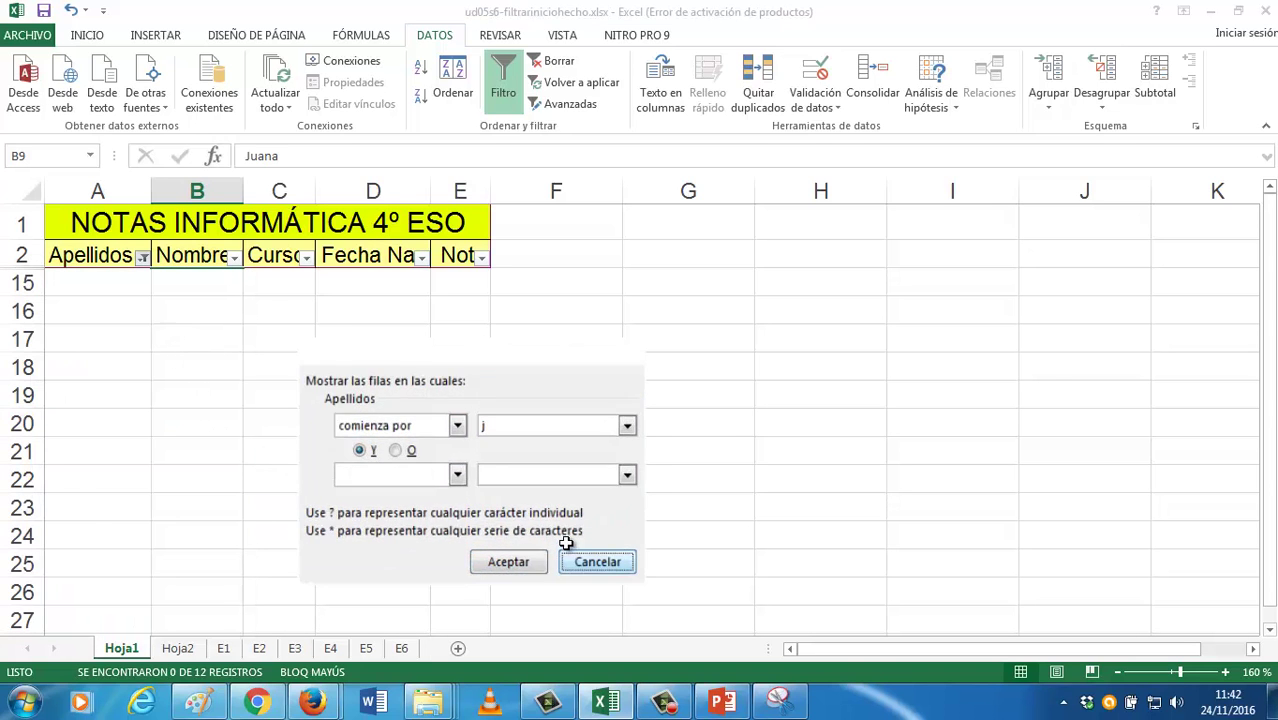
pyautogui.click(505, 70)
pyautogui.click(507, 72)
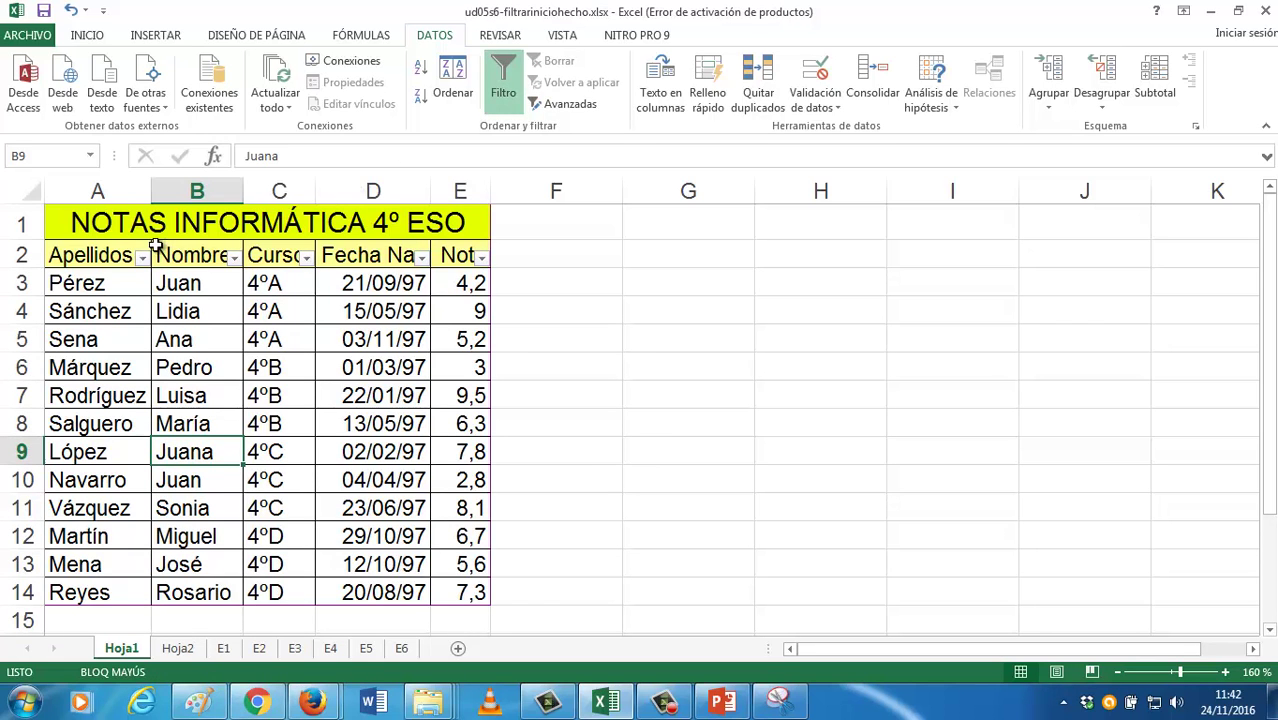
# - Apply a Nombre 'Comienza por' j text filter, showing Juan, Juana, Juan and José
pyautogui.click(234, 258)
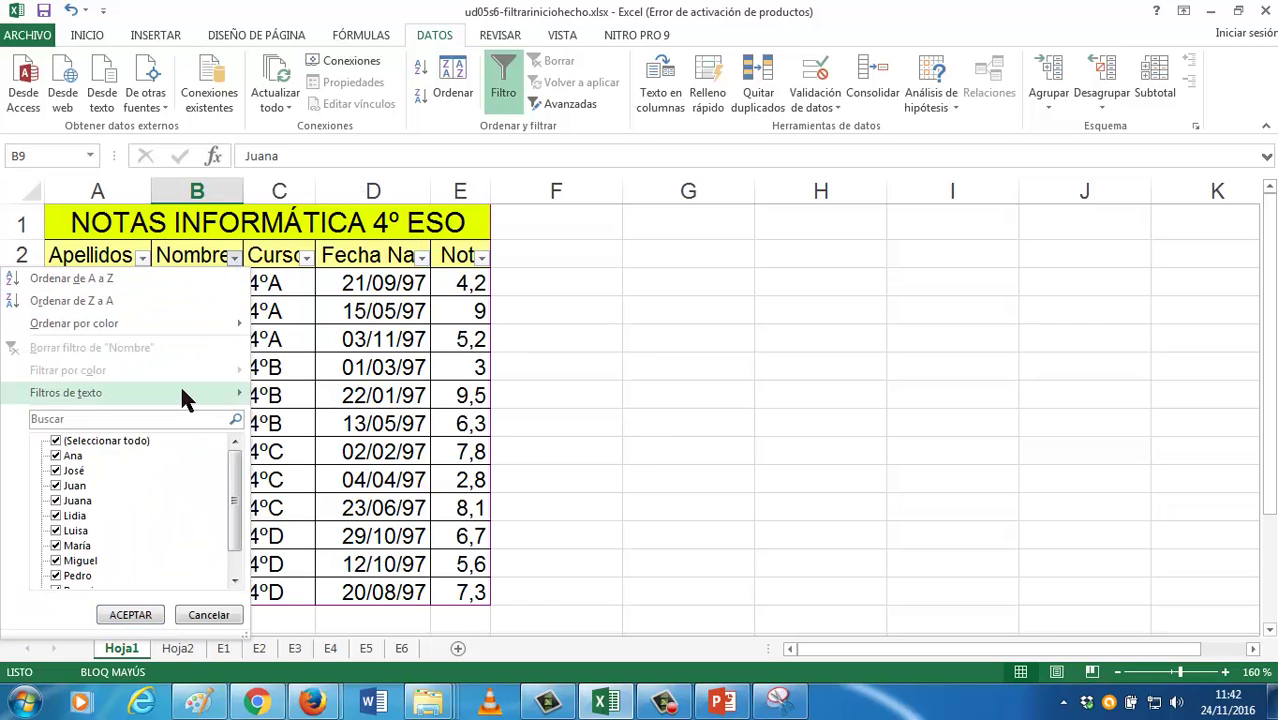
pyautogui.moveTo(179, 390)
pyautogui.click(305, 441)
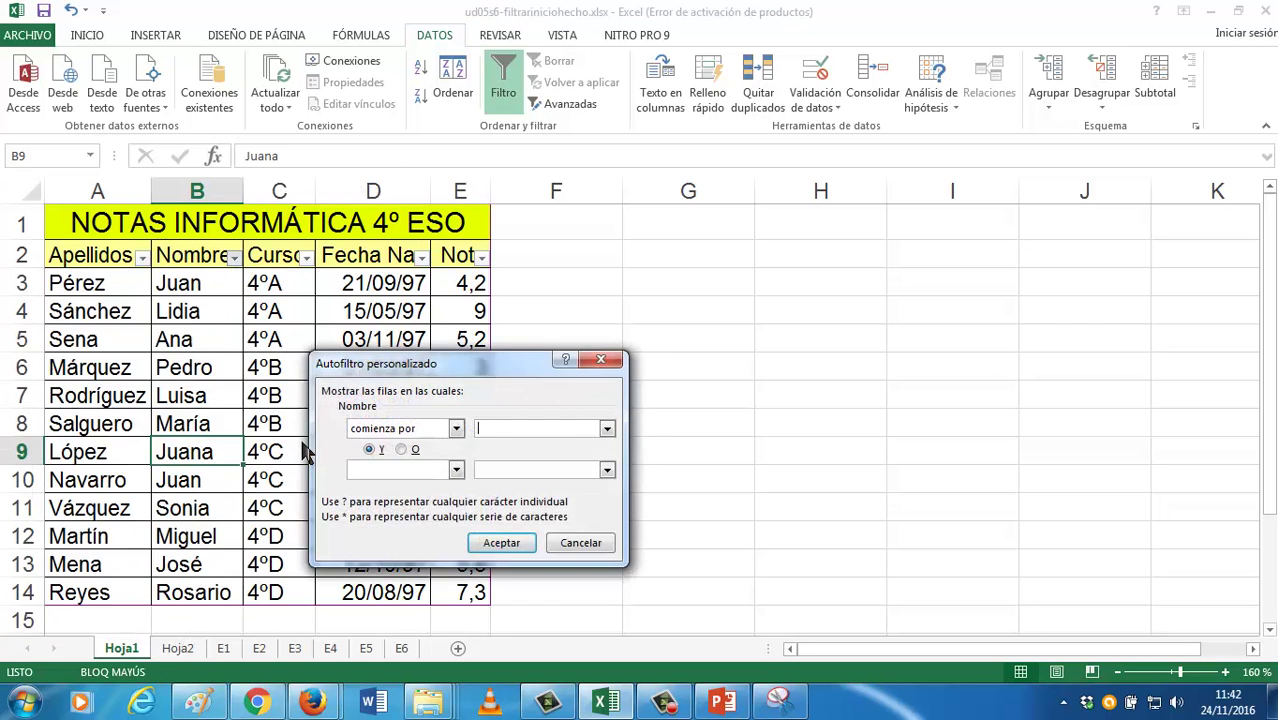
pyautogui.write('j')
pyautogui.click(501, 542)
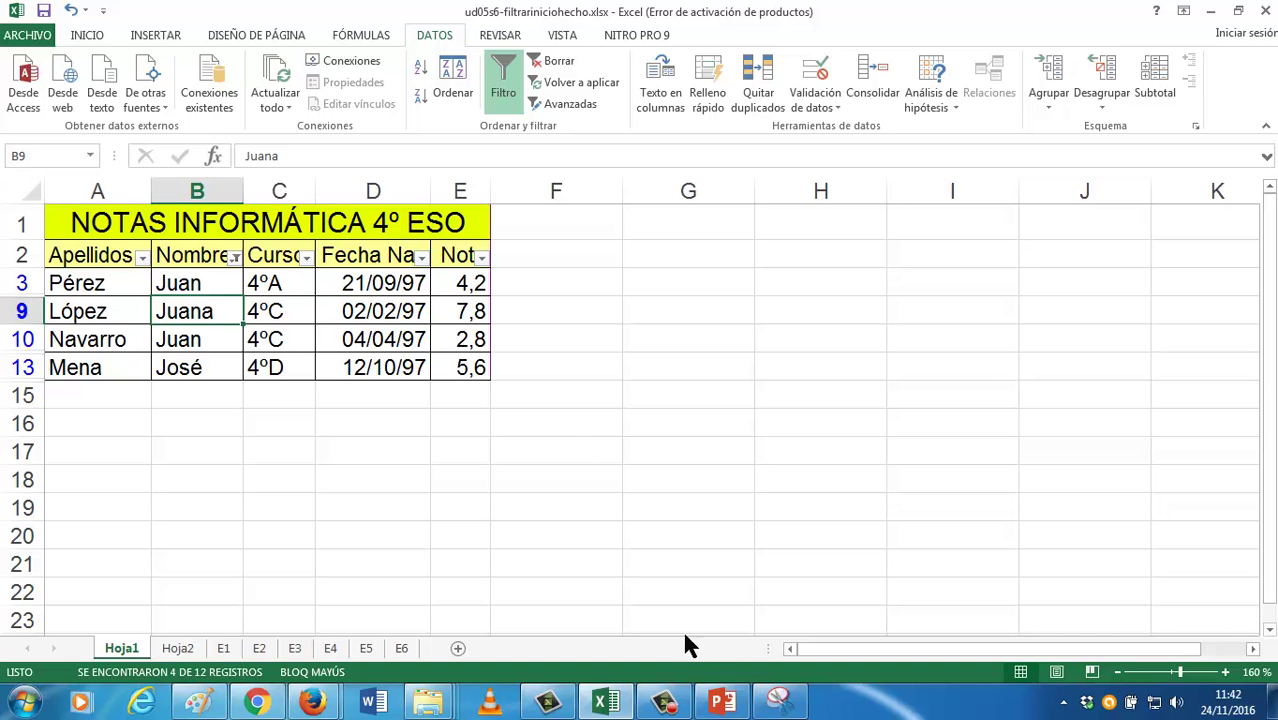
pyautogui.click(680, 705)
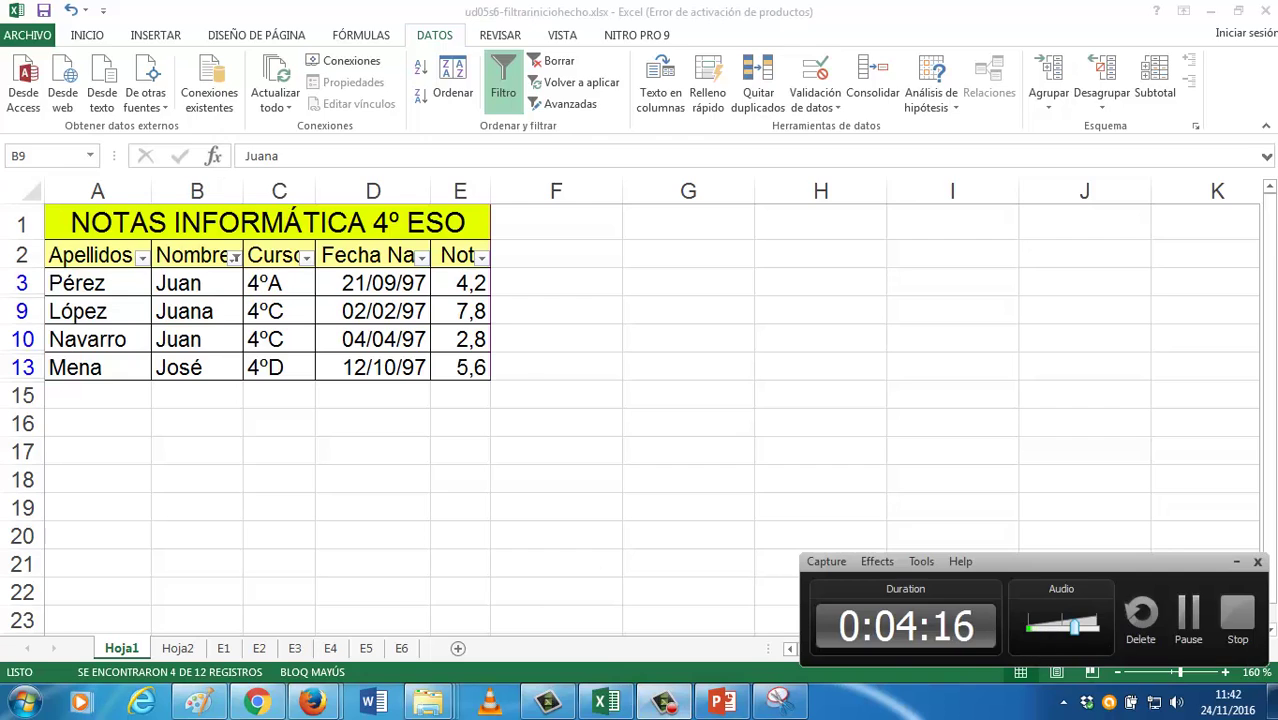